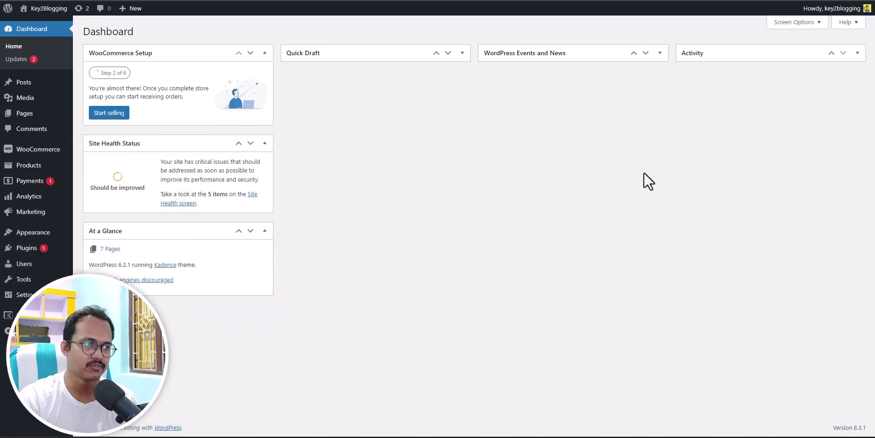
Open Installed Plugins and highlight the Kadence Blocks plugin name
{"action": "left_click", "coordinate": [5, 250]}
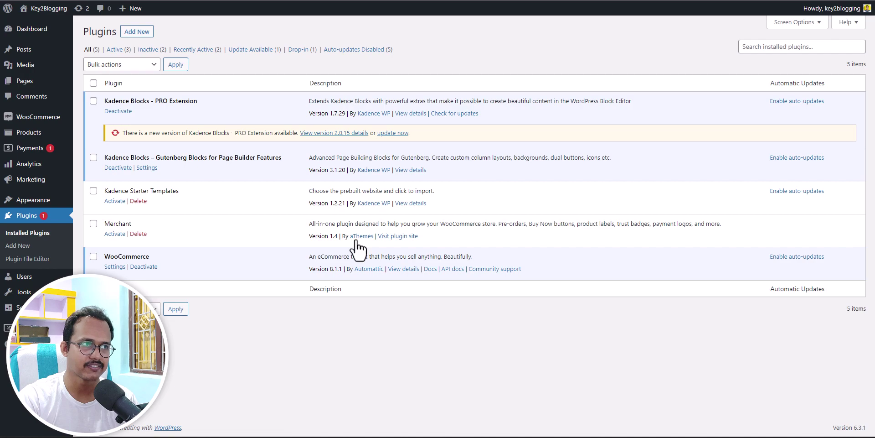
{"action": "left_click_drag", "start_coordinate": [102, 158], "coordinate": [202, 162]}
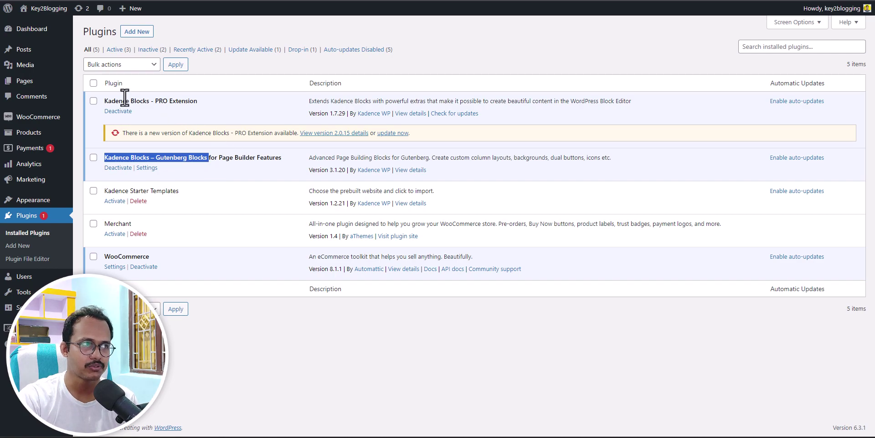
Start a new post and insert a one-column Row Layout block
{"action": "left_click", "coordinate": [31, 51]}
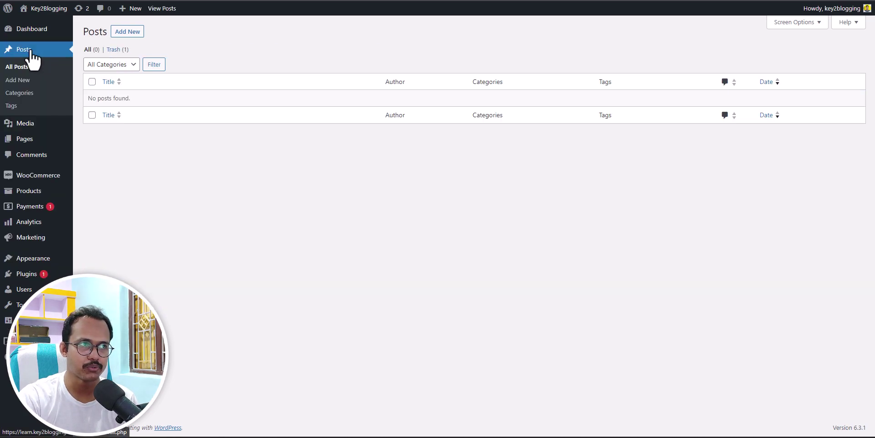
{"action": "left_click", "coordinate": [127, 31]}
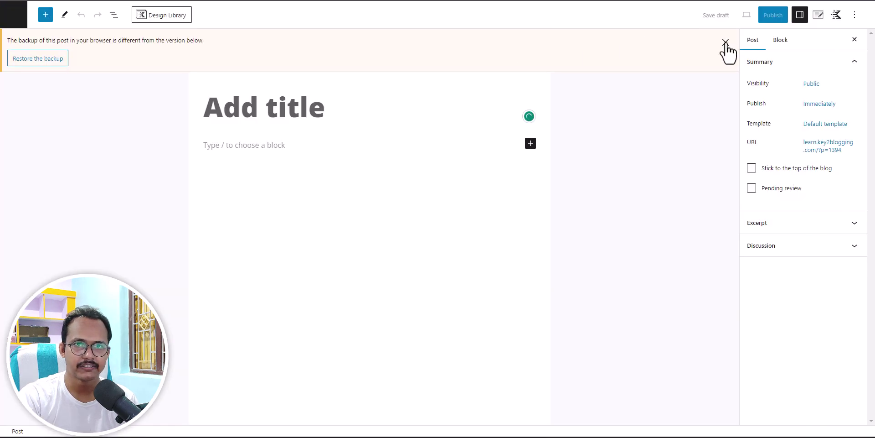
{"action": "left_click", "coordinate": [725, 42]}
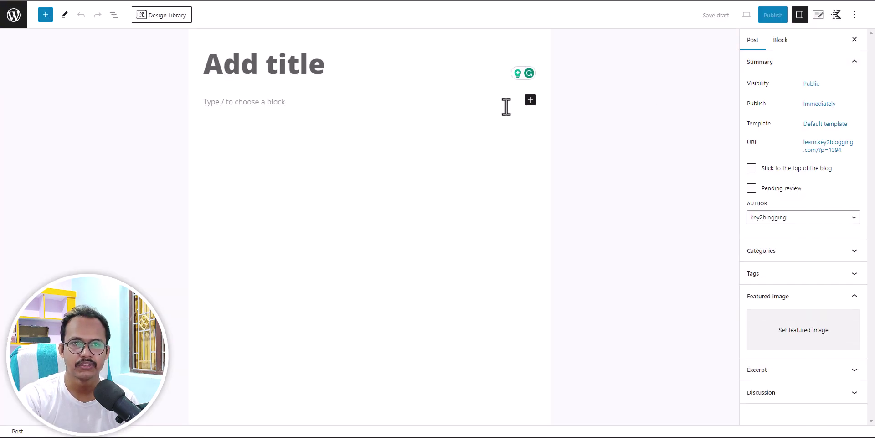
{"action": "left_click", "coordinate": [530, 100]}
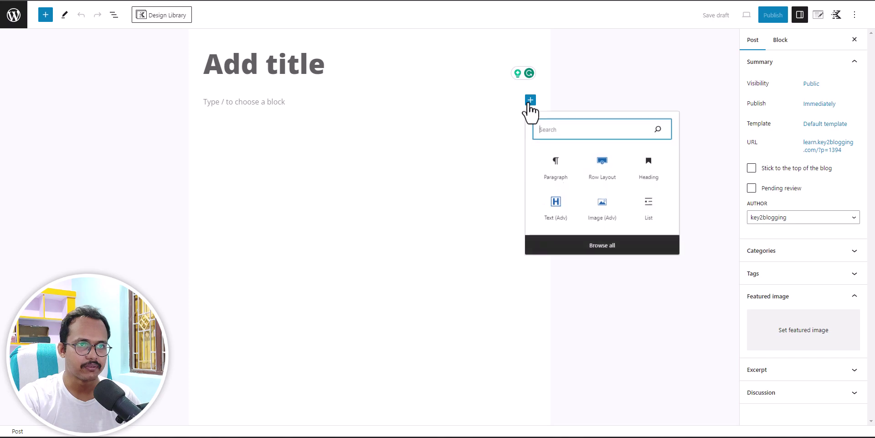
{"action": "left_click", "coordinate": [605, 176]}
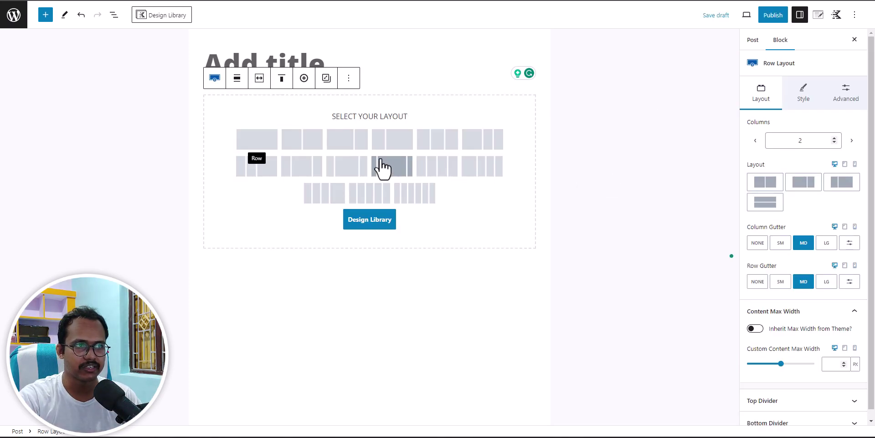
{"action": "left_click", "coordinate": [269, 144]}
Add an Image (Adv) block inside the row showing the yellow K logo from the media library
{"action": "left_click", "coordinate": [370, 124]}
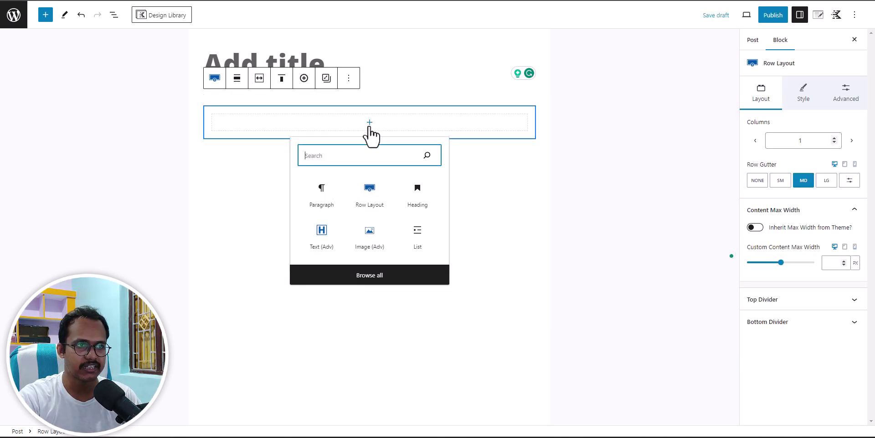
{"action": "left_click", "coordinate": [369, 232]}
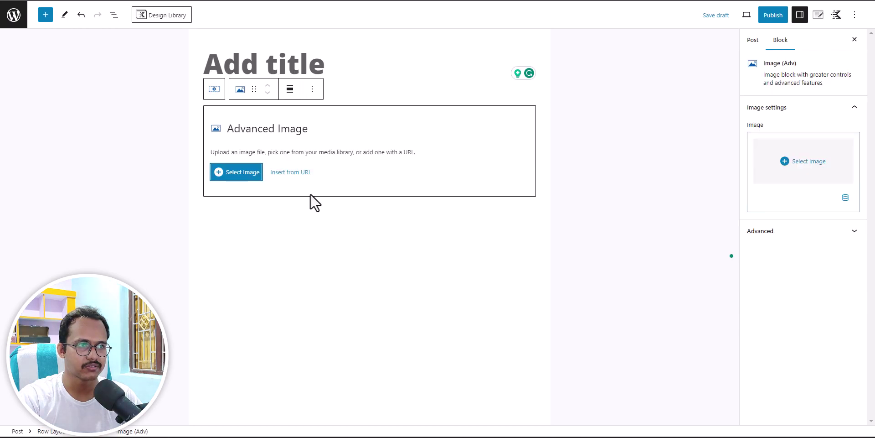
{"action": "left_click", "coordinate": [237, 172]}
{"action": "left_click", "coordinate": [81, 47]}
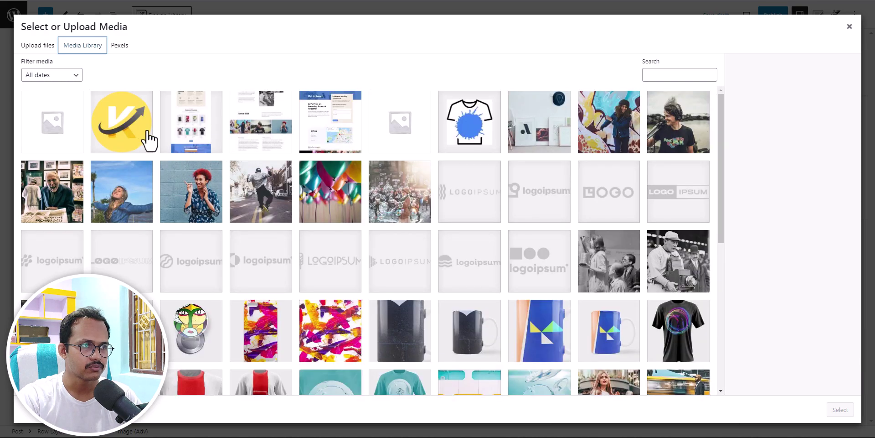
{"action": "left_click", "coordinate": [130, 139]}
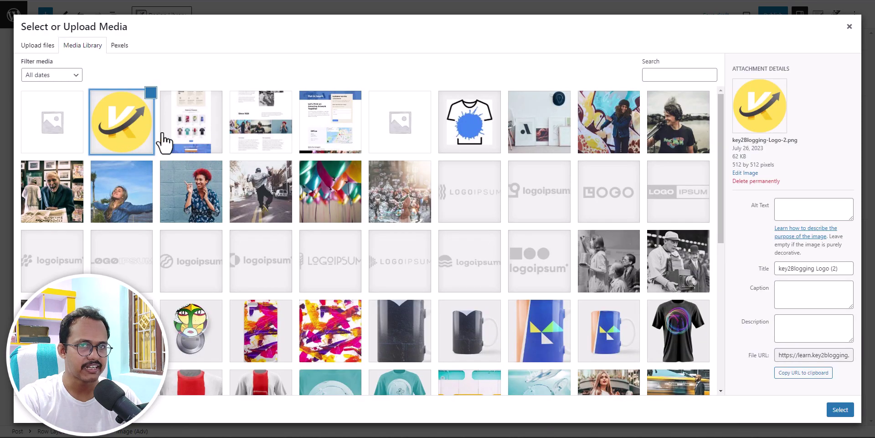
{"action": "left_click", "coordinate": [840, 410]}
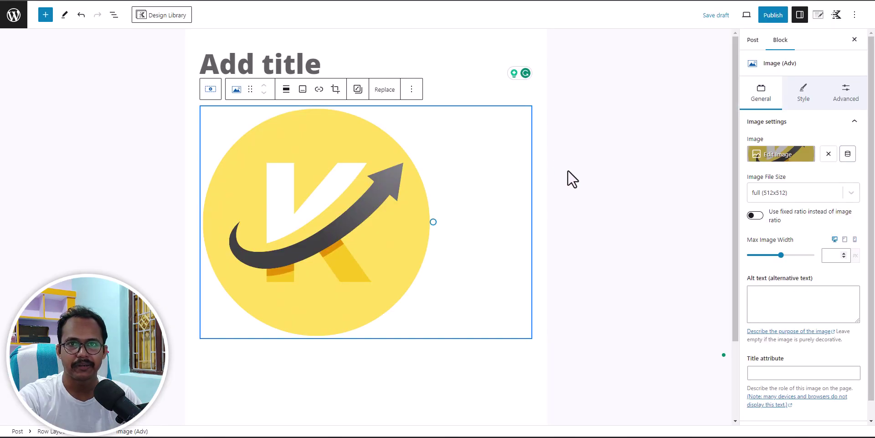
Select the parent Row Layout and expand Custom CSS under its Advanced settings
{"action": "left_click", "coordinate": [48, 432]}
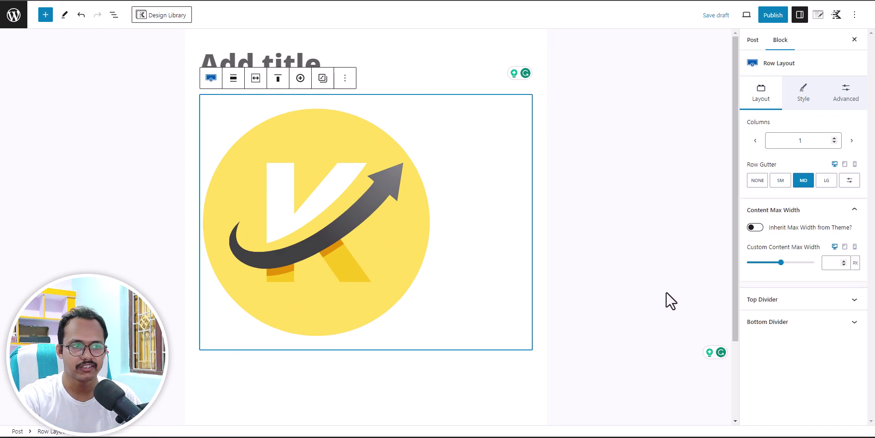
{"action": "left_click", "coordinate": [847, 94]}
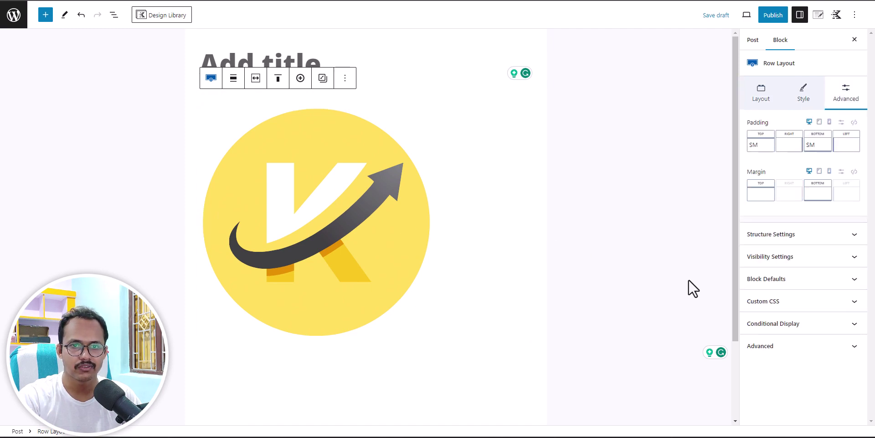
{"action": "left_click", "coordinate": [794, 305]}
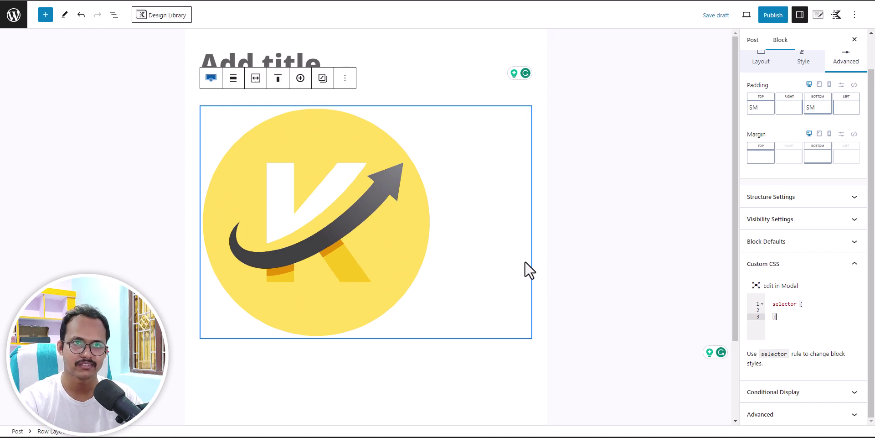
{"action": "right_click", "coordinate": [5, 7]}
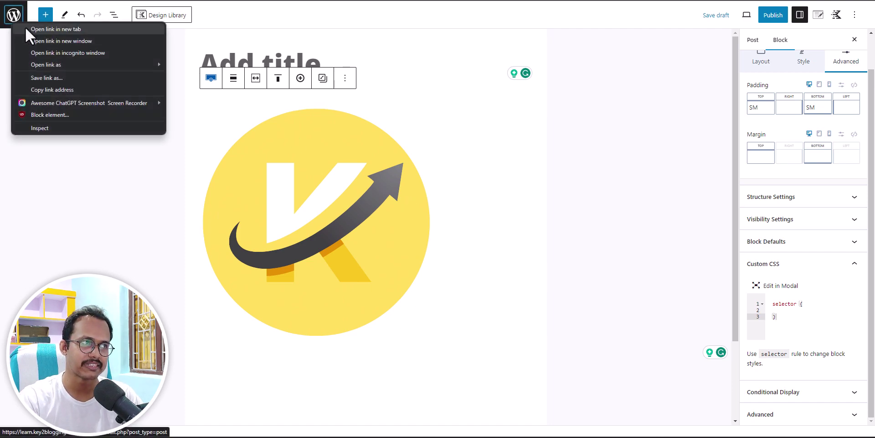
{"action": "left_click", "coordinate": [35, 28]}
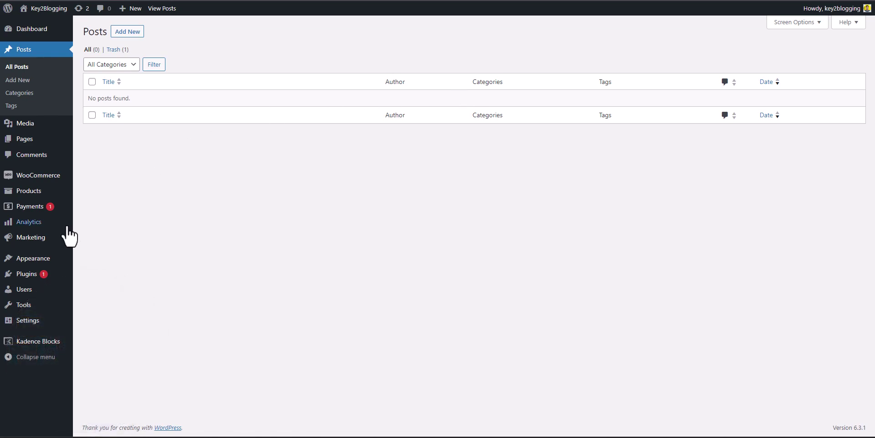
{"action": "mouse_move", "coordinate": [33, 256]}
{"action": "left_click", "coordinate": [92, 273]}
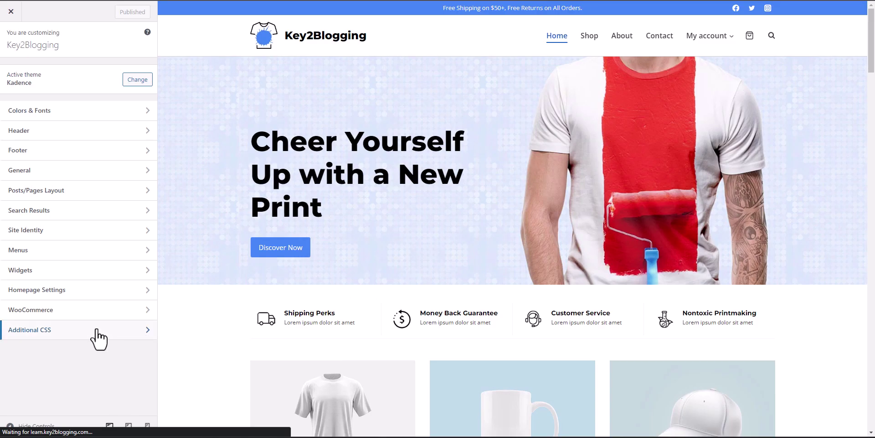
{"action": "left_click", "coordinate": [97, 330]}
{"action": "left_click", "coordinate": [133, 211]}
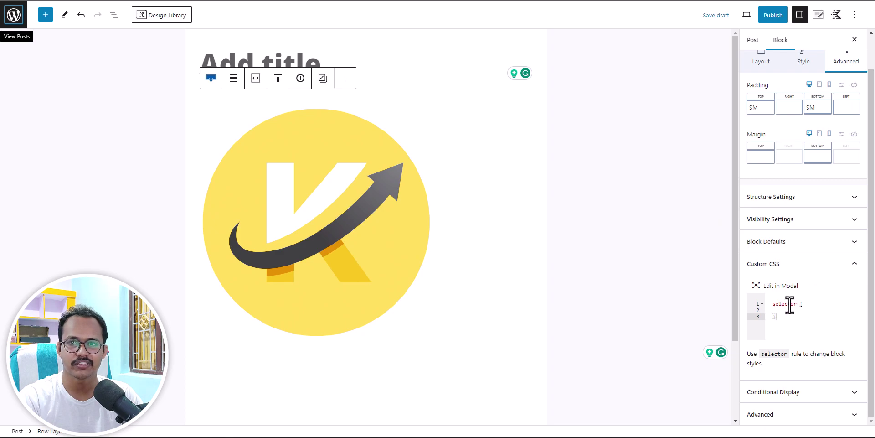
Delete the K logo image block from the row
{"action": "left_click", "coordinate": [435, 141]}
{"action": "left_click", "coordinate": [411, 89]}
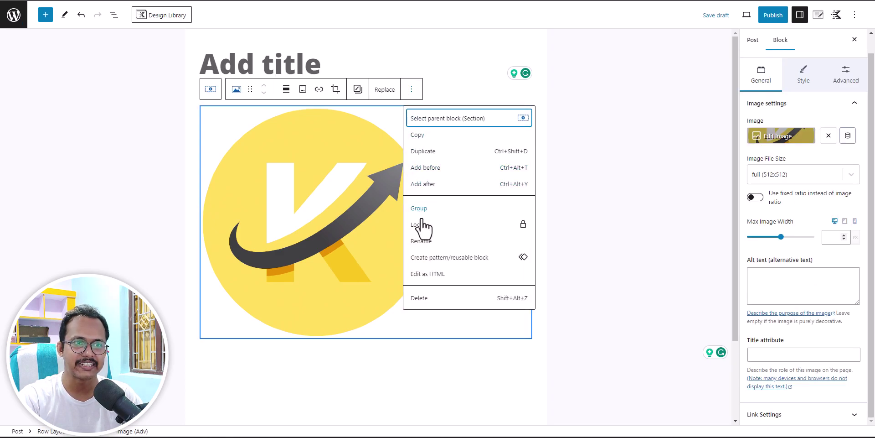
{"action": "left_click", "coordinate": [438, 299]}
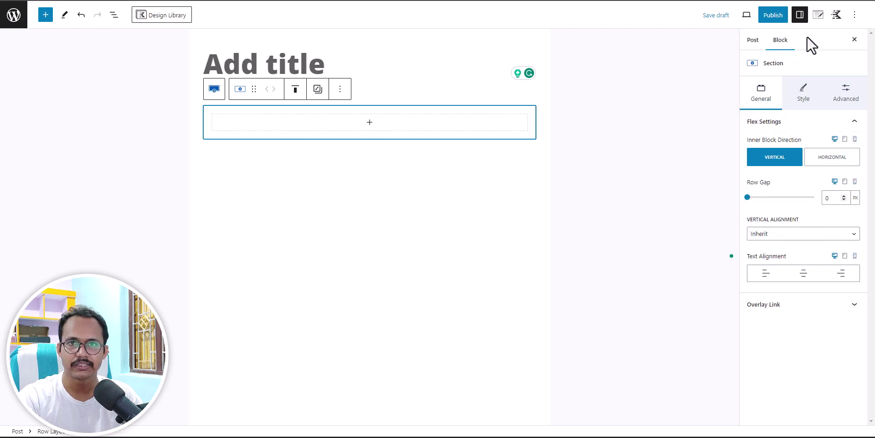
In Kadence Blocks Controls, expand Page Scripts and view the Custom CSS and JS dialog
{"action": "left_click", "coordinate": [837, 15]}
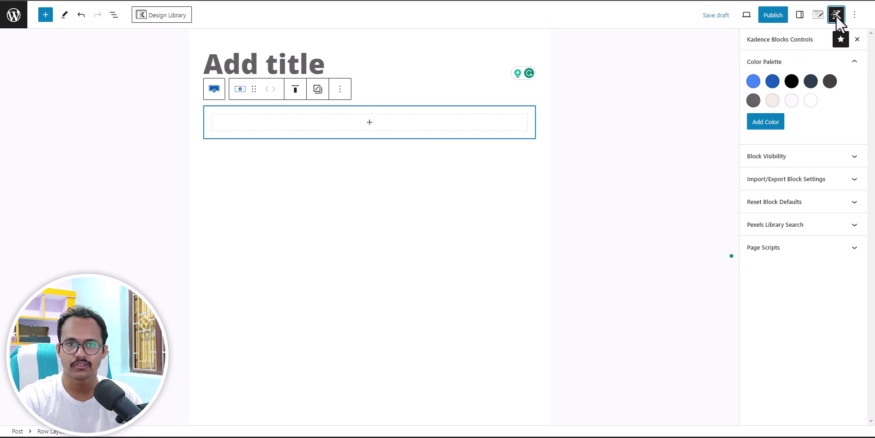
{"action": "left_click", "coordinate": [804, 249]}
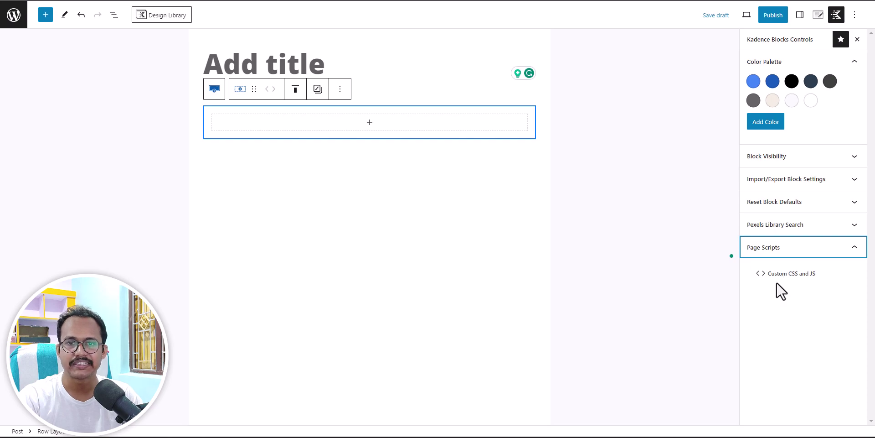
{"action": "left_click", "coordinate": [782, 285]}
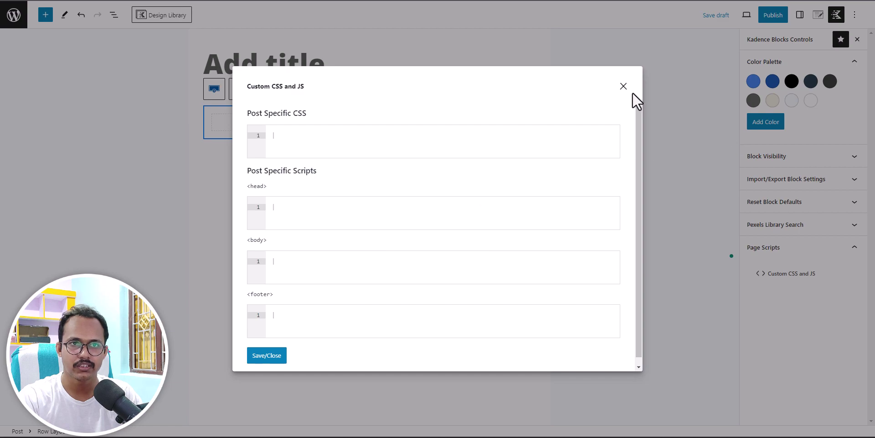
{"action": "left_click", "coordinate": [647, 104]}
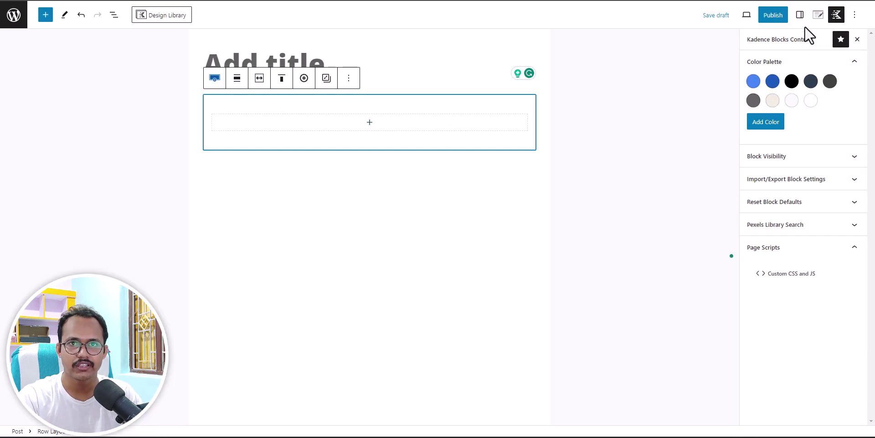
Add an Image (Adv) block to the empty row and open its Select Image media picker
{"action": "left_click", "coordinate": [800, 16]}
{"action": "left_click", "coordinate": [797, 301]}
{"action": "scroll", "coordinate": [775, 315], "scroll_direction": "down", "scroll_amount": 1}
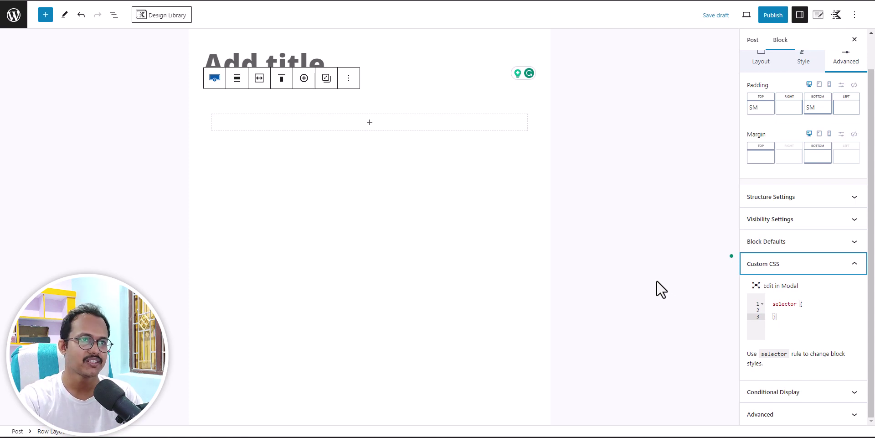
{"action": "left_click", "coordinate": [373, 133]}
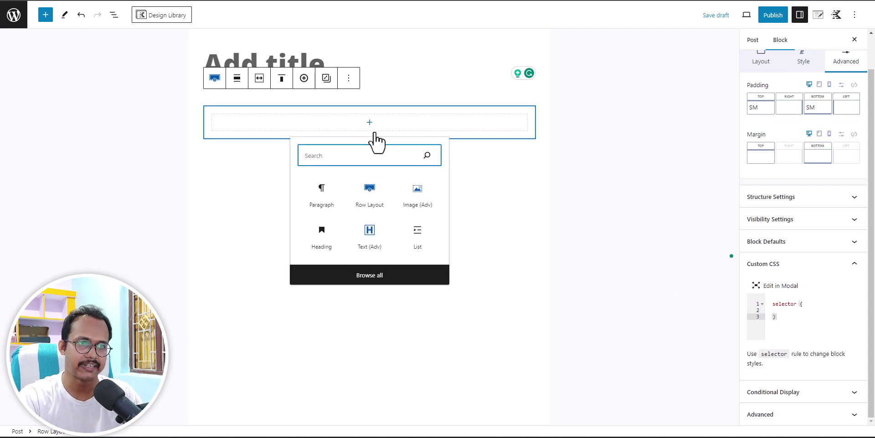
{"action": "left_click", "coordinate": [424, 197]}
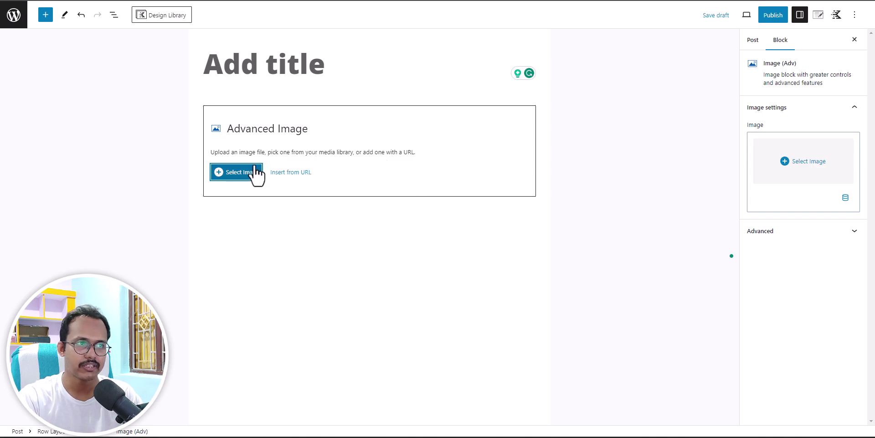
{"action": "left_click", "coordinate": [239, 171]}
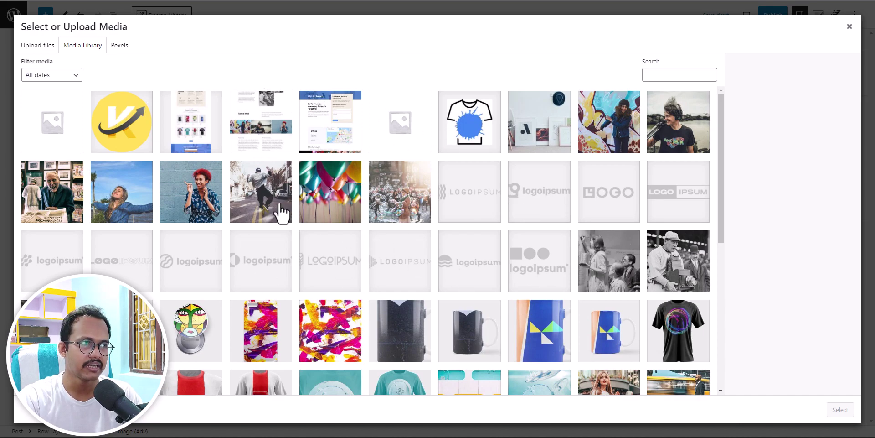
Switch the media dialog to Pexels and search for 'seo'
{"action": "left_click", "coordinate": [29, 46]}
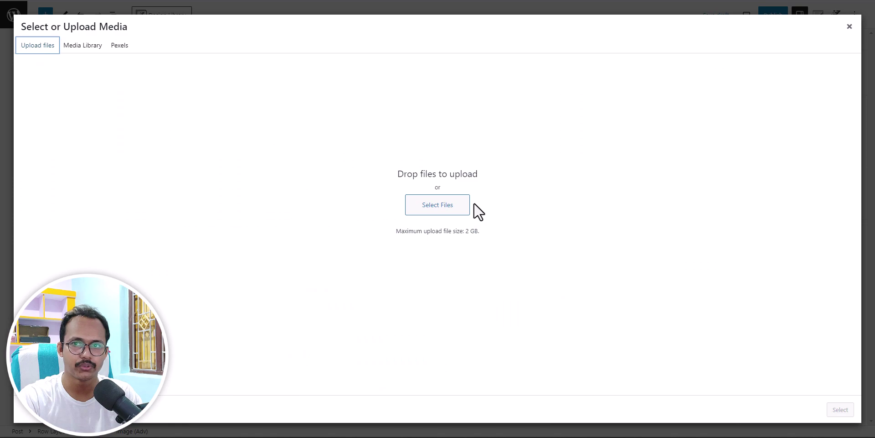
{"action": "left_click", "coordinate": [90, 50]}
{"action": "left_click", "coordinate": [119, 47]}
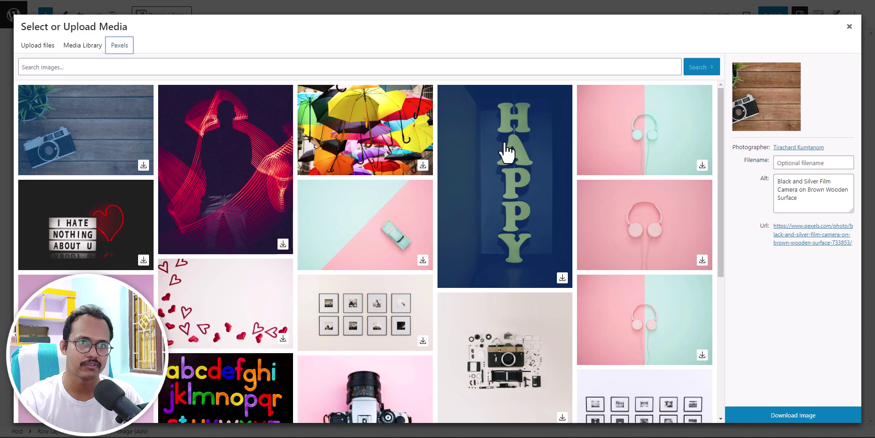
{"action": "left_click", "coordinate": [180, 67]}
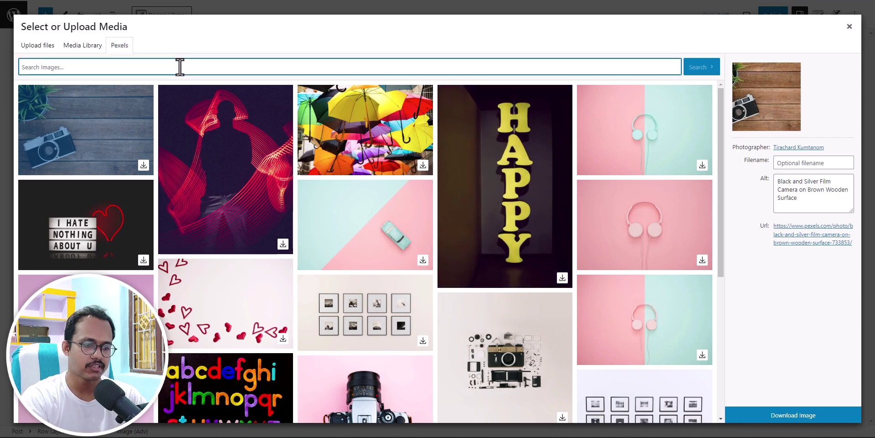
{"action": "type", "text": "seo"}
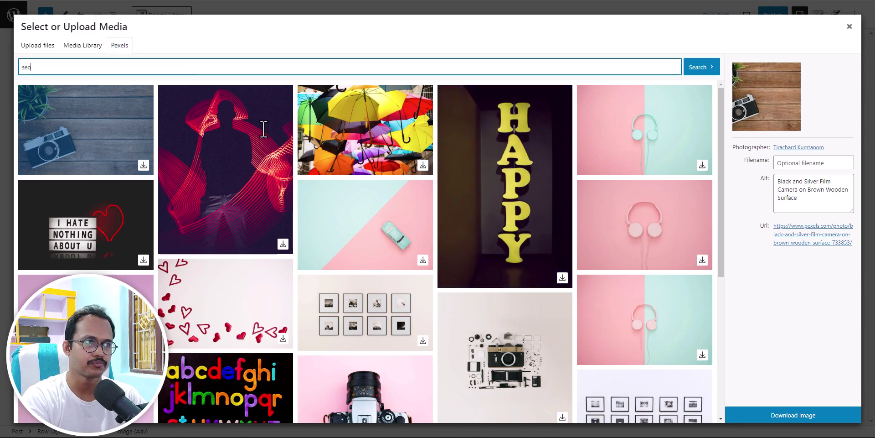
{"action": "key", "text": "Return"}
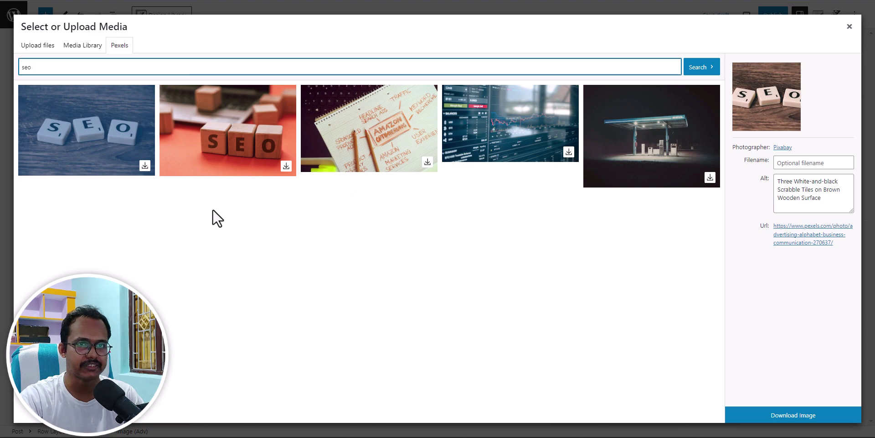
Search Pexels for 'writing' and pick the overhead laptop desk photo
{"action": "double_click", "coordinate": [128, 66]}
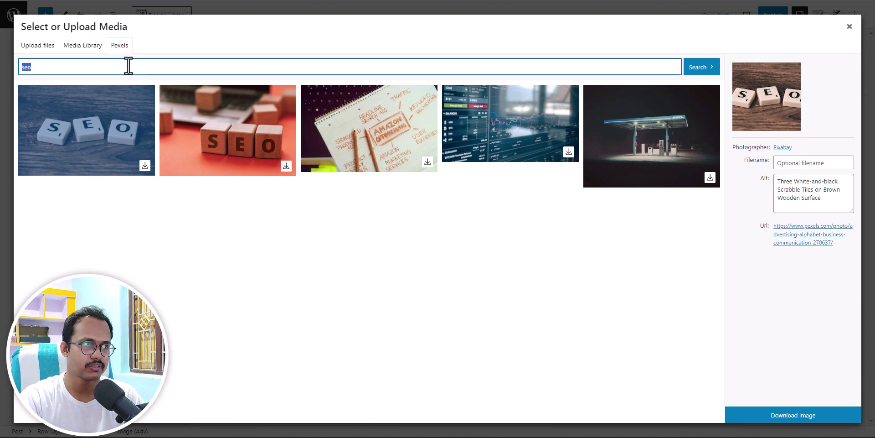
{"action": "type", "text": "writi"}
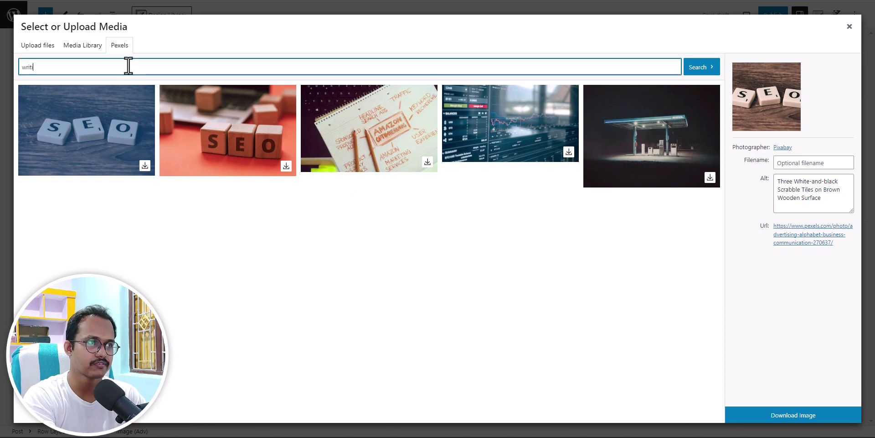
{"action": "type", "text": "ng"}
{"action": "key", "text": "Return"}
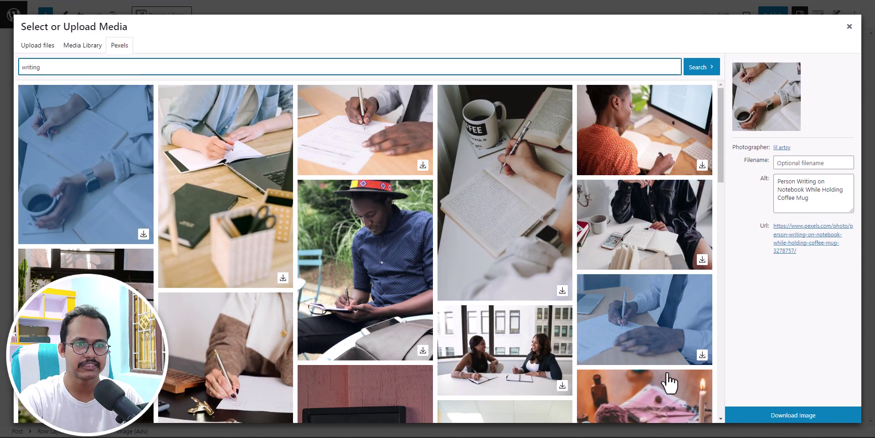
{"action": "scroll", "coordinate": [430, 342], "scroll_direction": "down", "scroll_amount": 6}
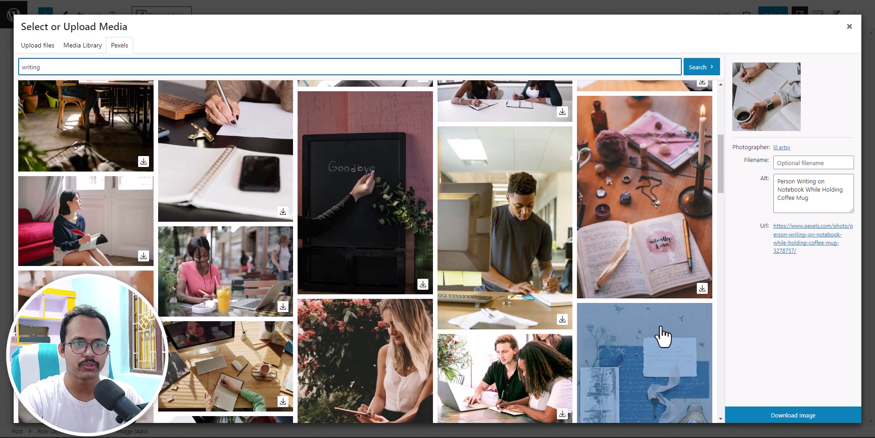
{"action": "scroll", "coordinate": [663, 337], "scroll_direction": "up", "scroll_amount": 6}
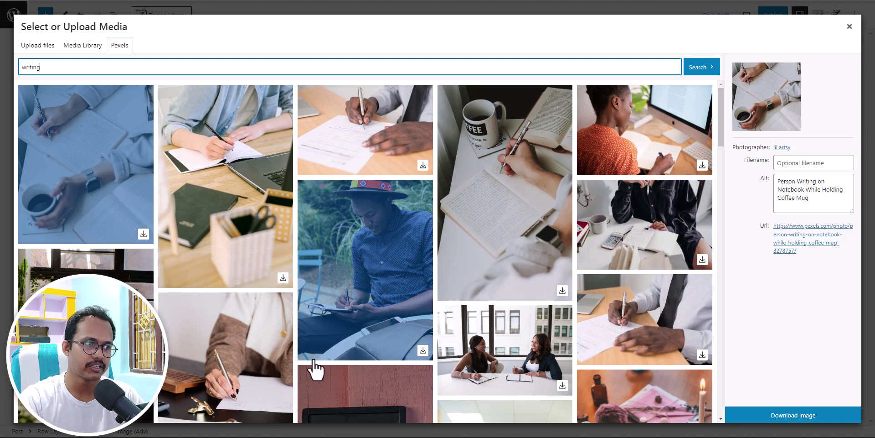
{"action": "scroll", "coordinate": [332, 347], "scroll_direction": "down", "scroll_amount": 5}
{"action": "scroll", "coordinate": [369, 330], "scroll_direction": "down", "scroll_amount": 3}
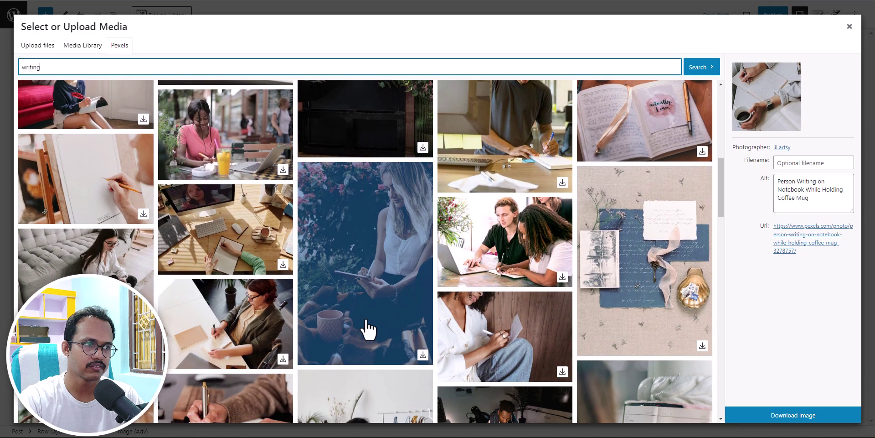
{"action": "left_click", "coordinate": [231, 246]}
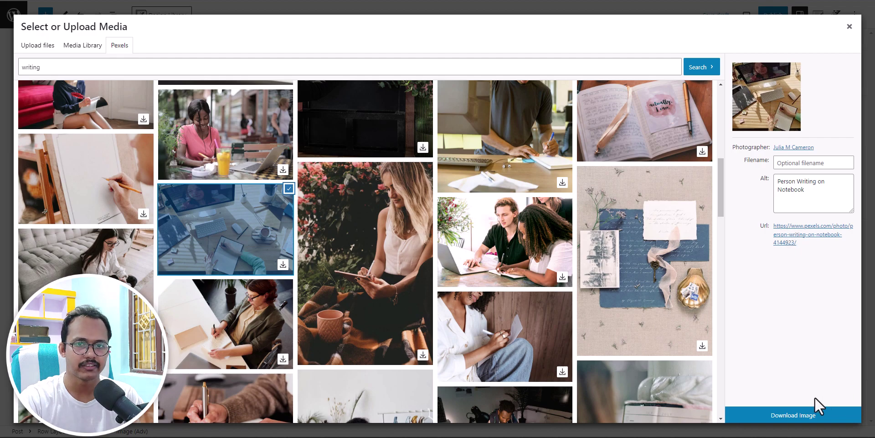
Download the Person Writing on Notebook photo, insert it into the image block, then deselect
{"action": "left_click", "coordinate": [794, 415]}
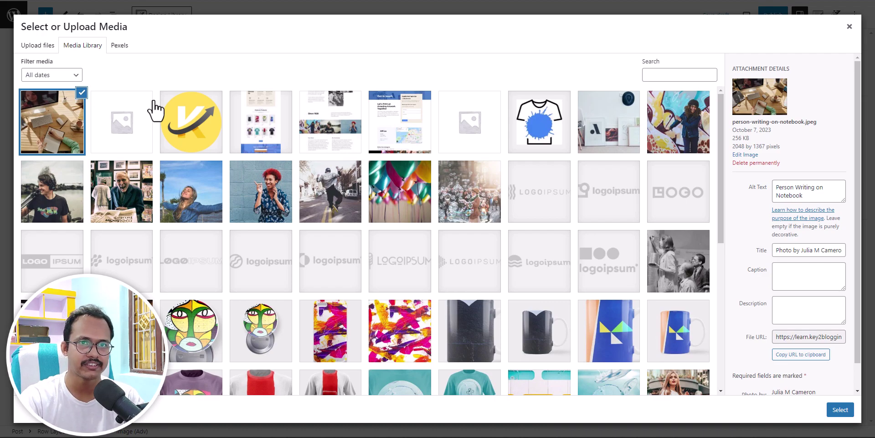
{"action": "left_click", "coordinate": [841, 410]}
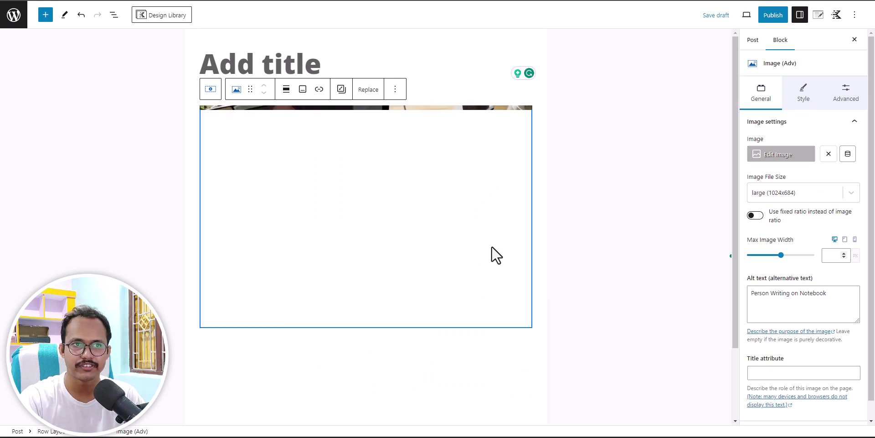
{"action": "left_click", "coordinate": [258, 354]}
{"action": "left_click", "coordinate": [256, 355]}
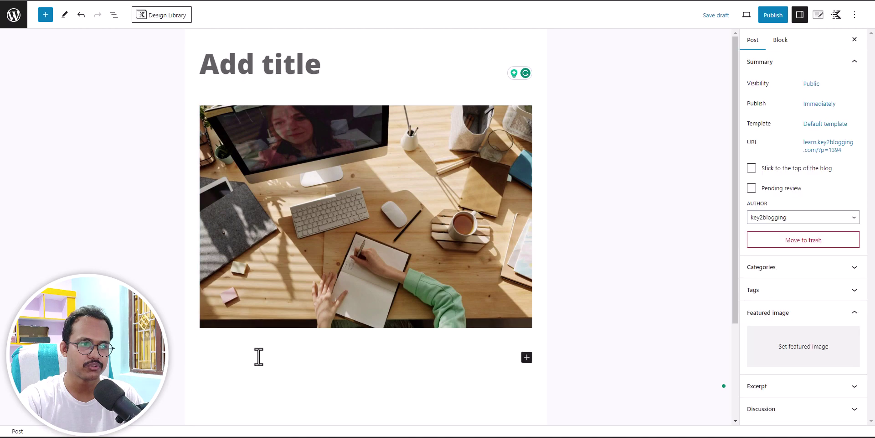
Search Openverse for 'blogging' from the block inserter's Media section
{"action": "left_click", "coordinate": [527, 359]}
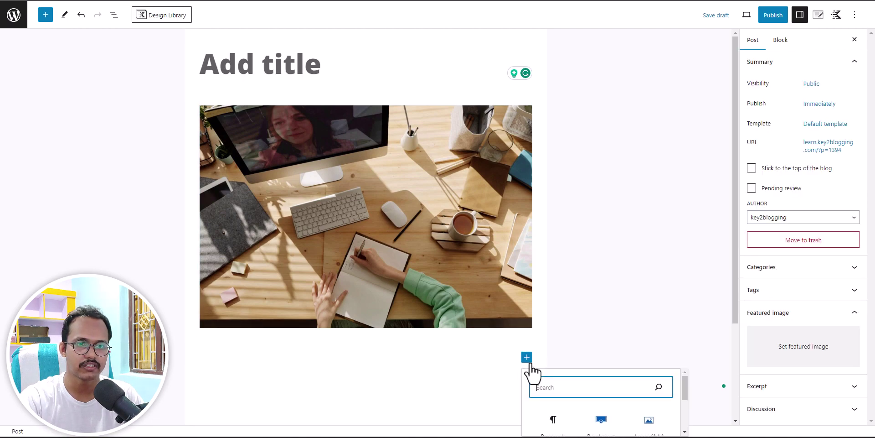
{"action": "left_click", "coordinate": [600, 428]}
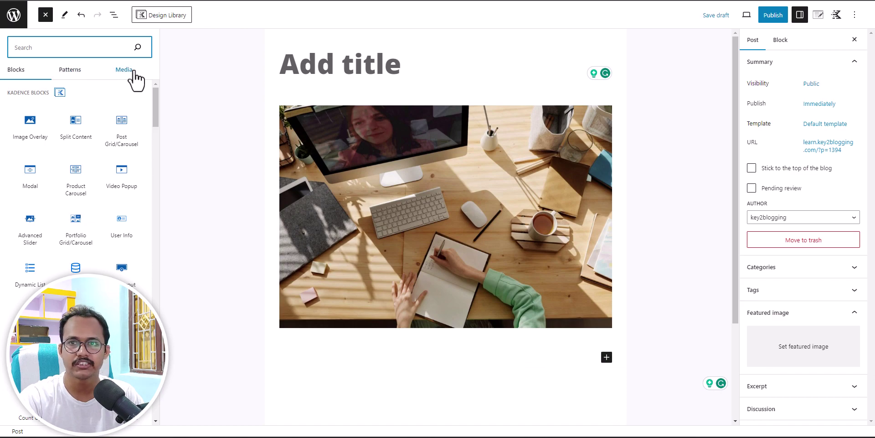
{"action": "left_click", "coordinate": [128, 71]}
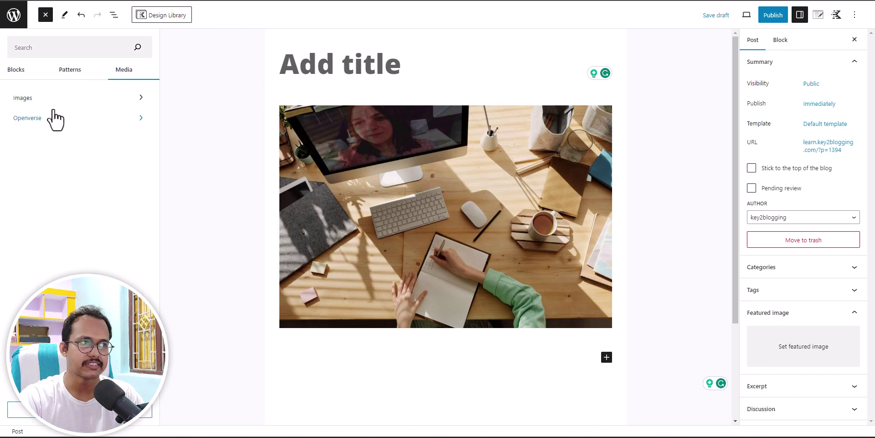
{"action": "left_click", "coordinate": [55, 119]}
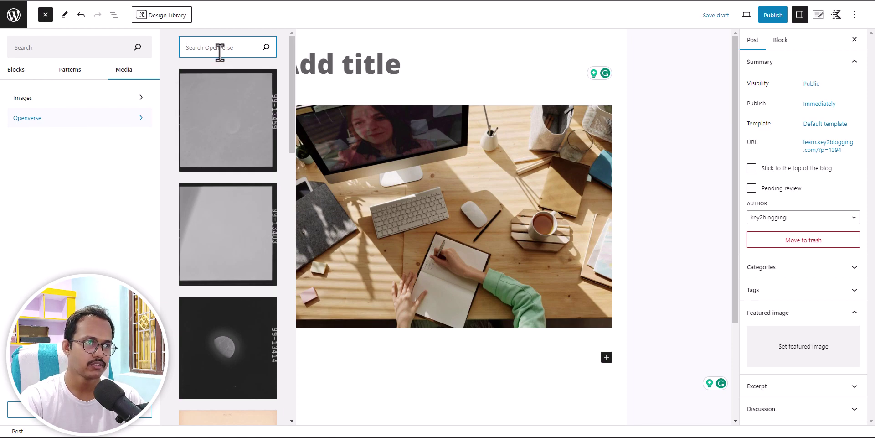
{"action": "type", "text": "blogging"}
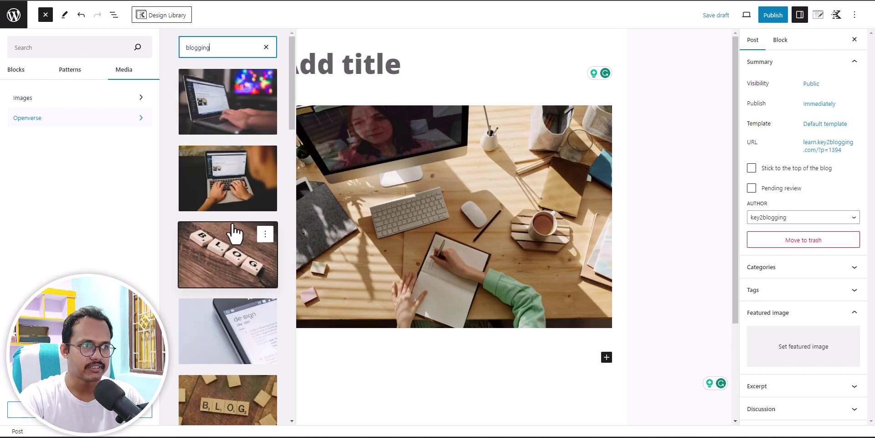
{"action": "scroll", "coordinate": [234, 337], "scroll_direction": "down", "scroll_amount": 5}
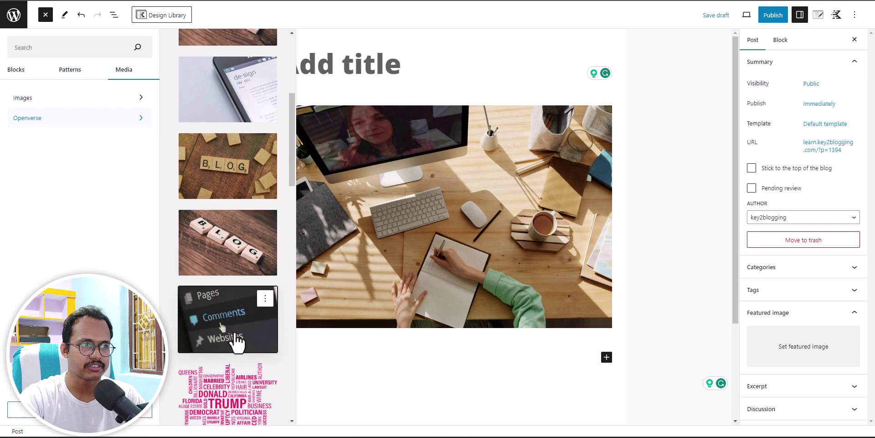
{"action": "scroll", "coordinate": [236, 343], "scroll_direction": "down", "scroll_amount": 7}
{"action": "scroll", "coordinate": [240, 351], "scroll_direction": "up", "scroll_amount": 3}
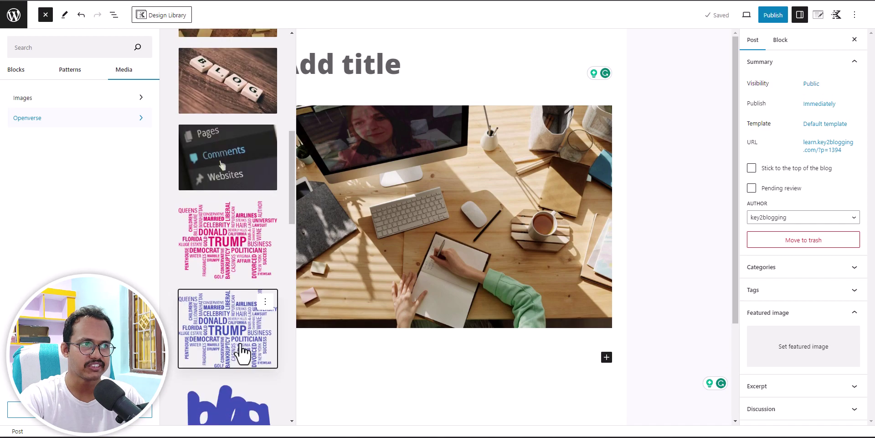
{"action": "scroll", "coordinate": [237, 352], "scroll_direction": "up", "scroll_amount": 4}
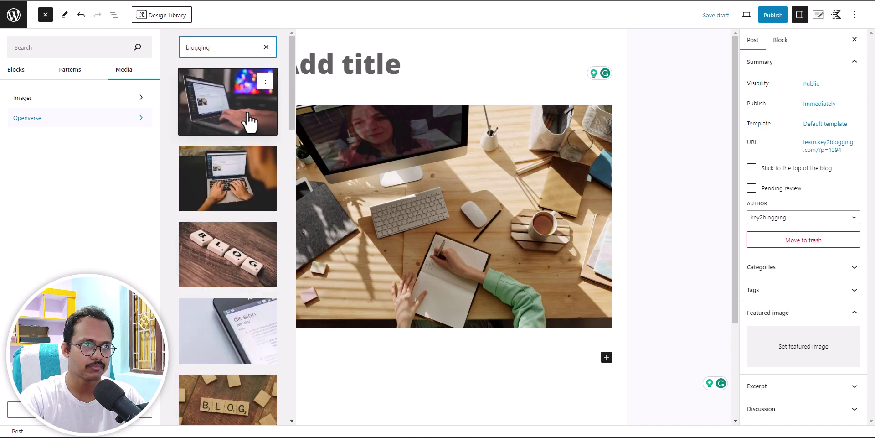
Insert the Openverse 'Wordpress Blogging' laptop photo below the desk photo and check its credit caption
{"action": "left_click", "coordinate": [250, 122]}
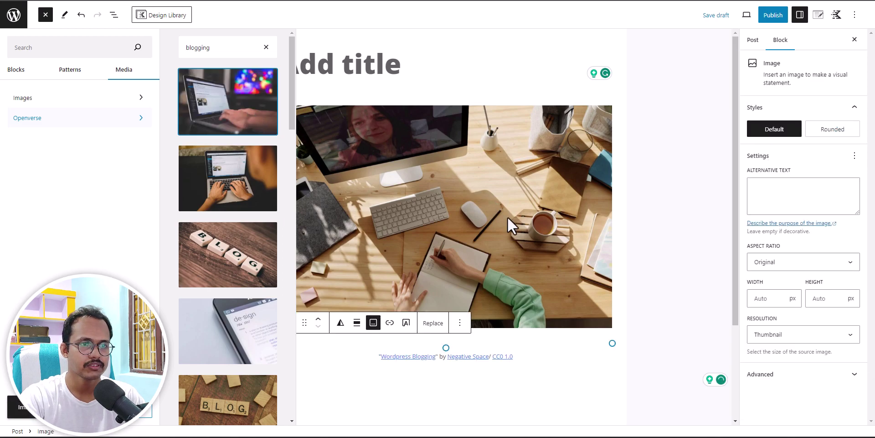
{"action": "left_click", "coordinate": [266, 47]}
{"action": "left_click", "coordinate": [638, 246]}
{"action": "scroll", "coordinate": [577, 285], "scroll_direction": "down", "scroll_amount": 4}
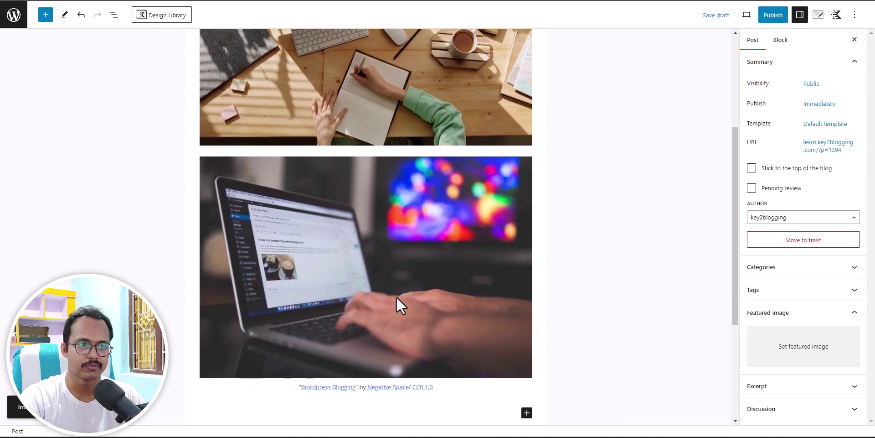
{"action": "scroll", "coordinate": [399, 298], "scroll_direction": "down", "scroll_amount": 2}
{"action": "left_click", "coordinate": [292, 296]}
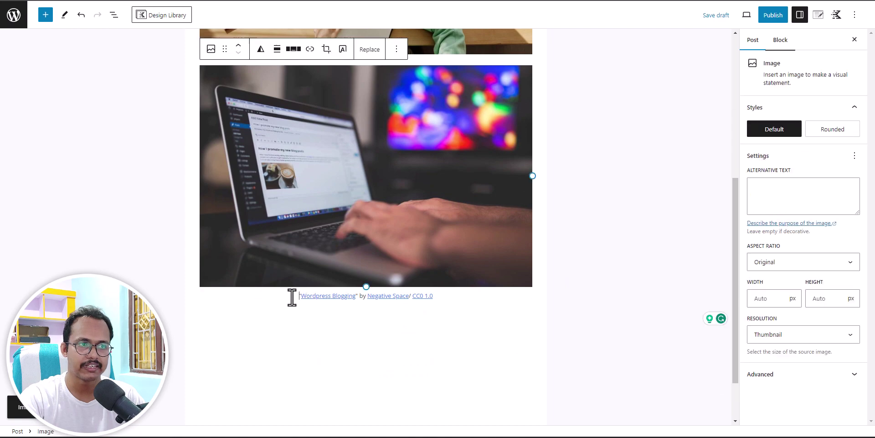
{"action": "left_click_drag", "start_coordinate": [292, 297], "coordinate": [438, 297]}
{"action": "left_click", "coordinate": [447, 289]}
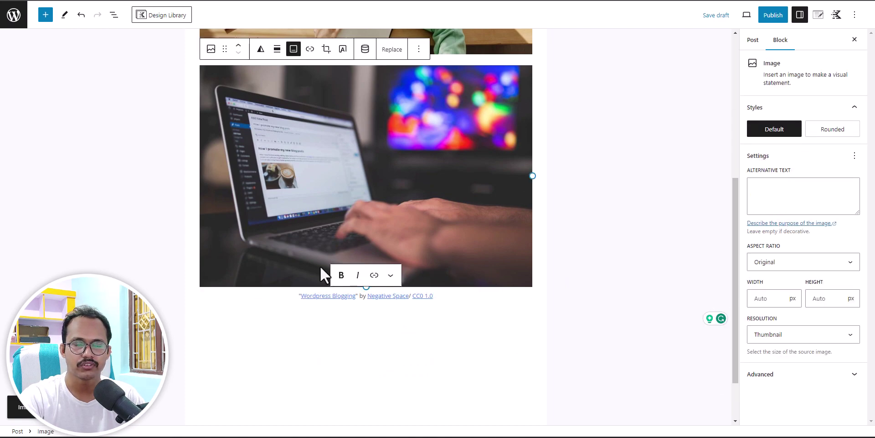
{"action": "scroll", "coordinate": [418, 269], "scroll_direction": "up", "scroll_amount": 2}
Delete the laptop photo, the desk photo and the empty section block from the row
{"action": "left_click", "coordinate": [419, 140]}
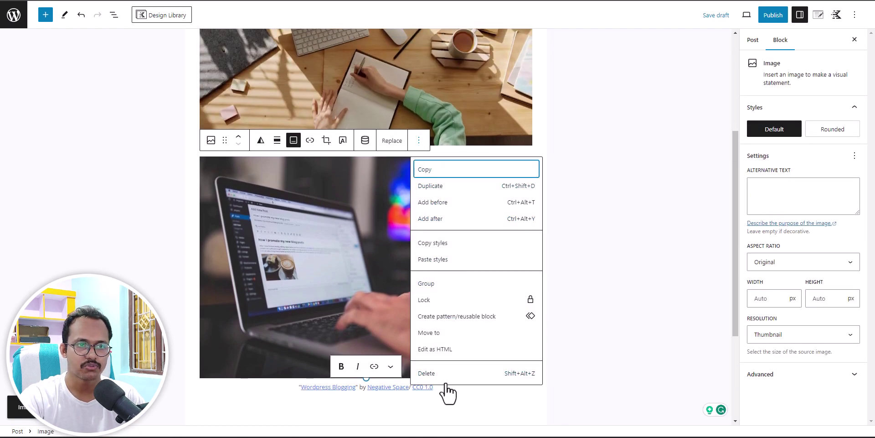
{"action": "left_click", "coordinate": [445, 379]}
{"action": "scroll", "coordinate": [439, 207], "scroll_direction": "up", "scroll_amount": 2}
{"action": "left_click", "coordinate": [401, 144]}
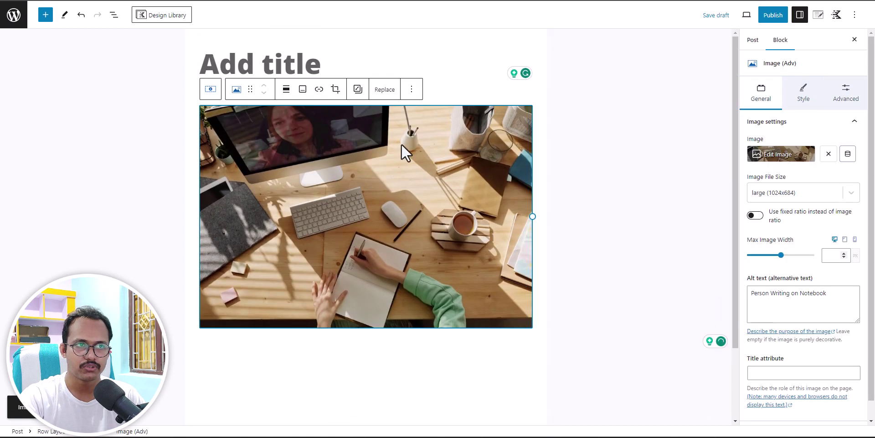
{"action": "left_click", "coordinate": [411, 89]}
{"action": "left_click", "coordinate": [441, 301]}
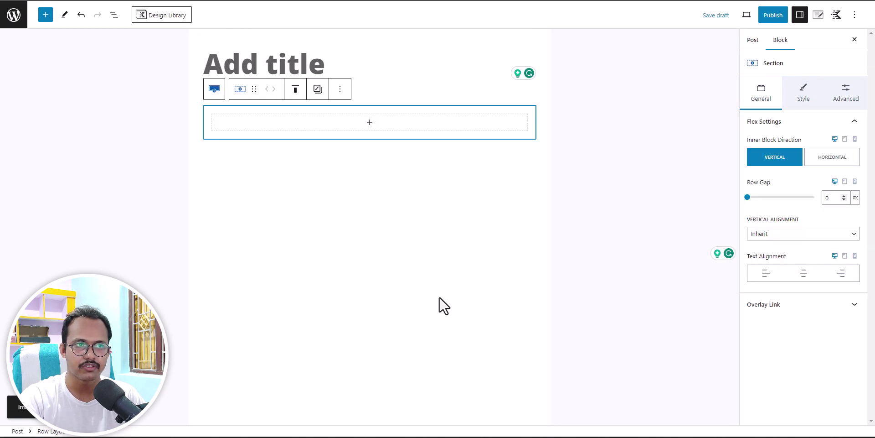
{"action": "left_click", "coordinate": [340, 91]}
{"action": "left_click", "coordinate": [369, 233]}
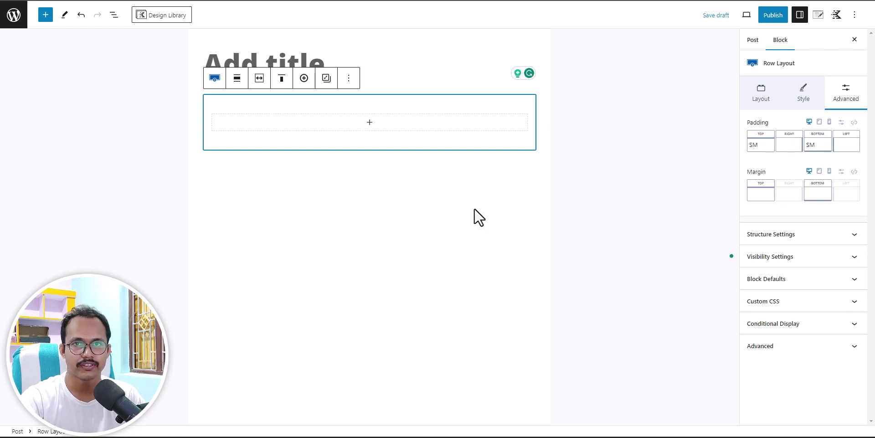
Show the Kadence Blocks Controls Block Visibility list, browsing Accordion through Testimonials
{"action": "left_click", "coordinate": [836, 16]}
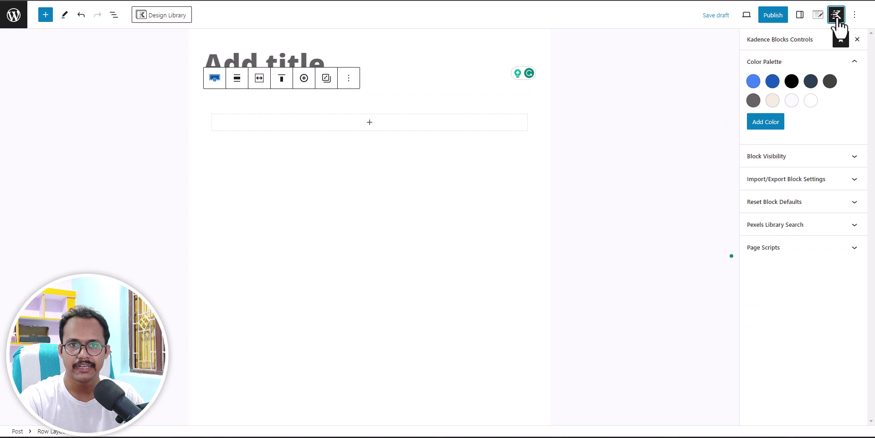
{"action": "left_click", "coordinate": [806, 156]}
{"action": "scroll", "coordinate": [806, 158], "scroll_direction": "down", "scroll_amount": 2}
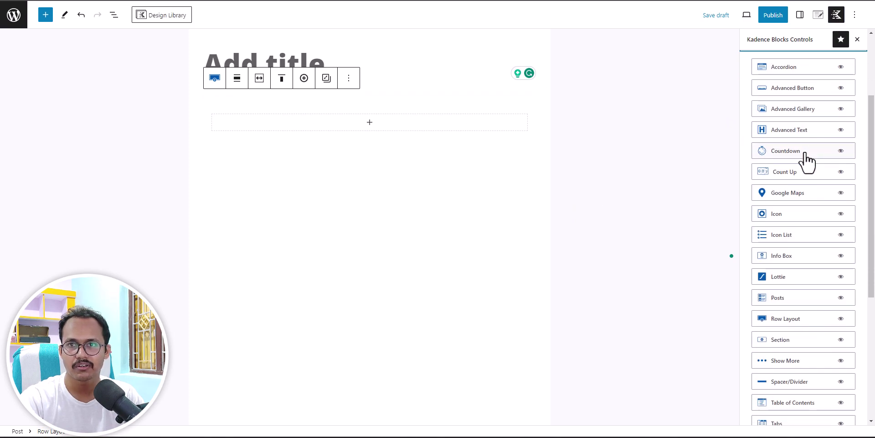
{"action": "scroll", "coordinate": [796, 255], "scroll_direction": "up", "scroll_amount": 1}
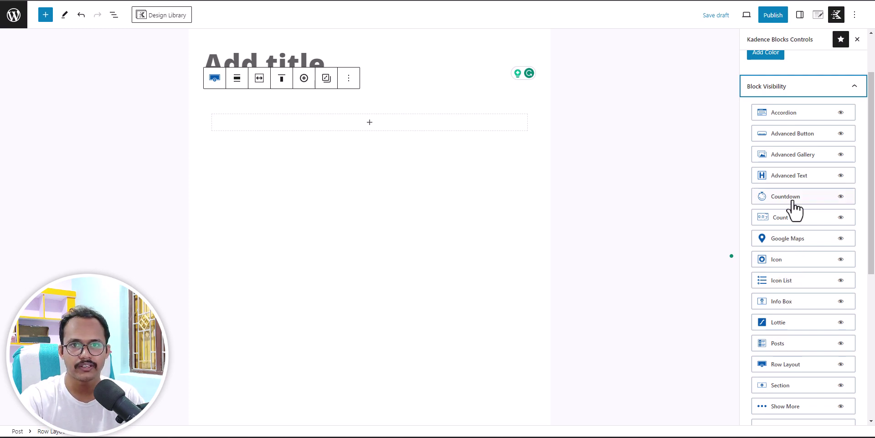
{"action": "scroll", "coordinate": [797, 292], "scroll_direction": "down", "scroll_amount": 2}
{"action": "scroll", "coordinate": [797, 310], "scroll_direction": "down", "scroll_amount": 1}
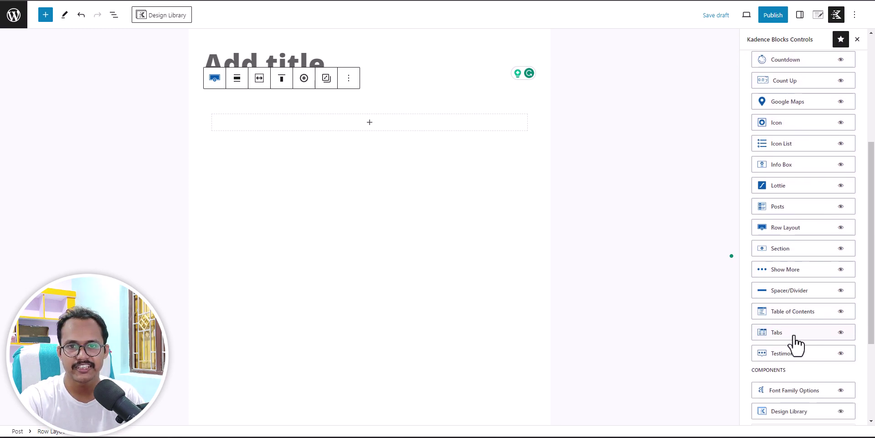
Set the Testimonials block's Enabled All Settings For to Minimum User Role Admin and save
{"action": "left_click", "coordinate": [802, 353]}
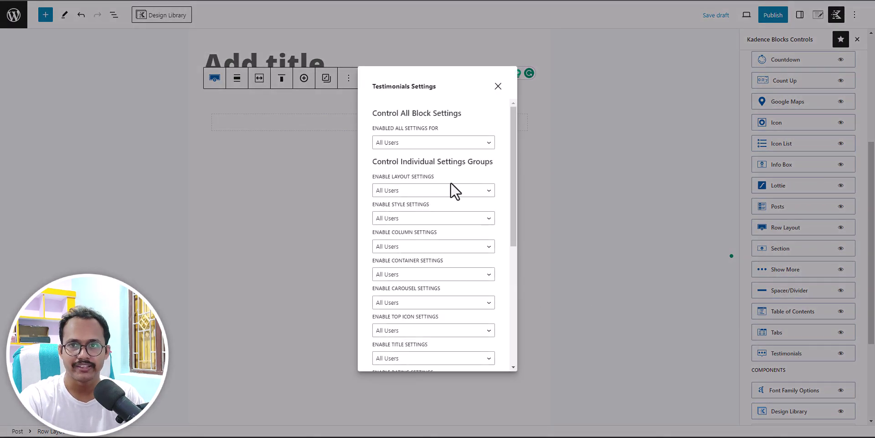
{"action": "left_click", "coordinate": [448, 145]}
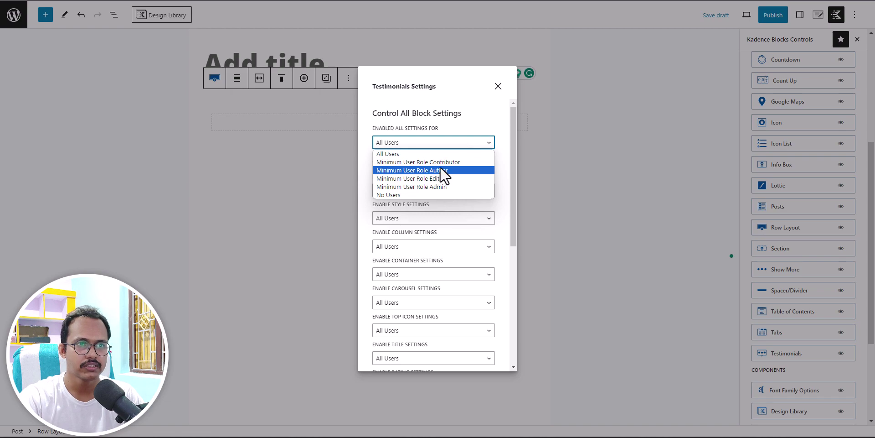
{"action": "left_click", "coordinate": [436, 186]}
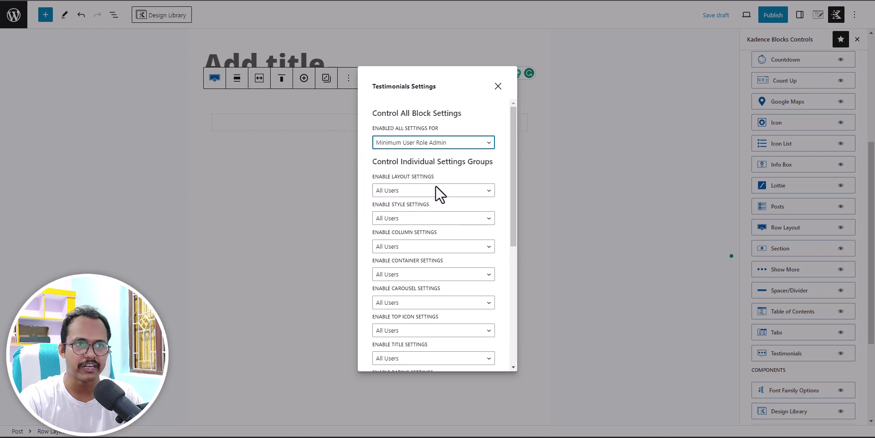
{"action": "scroll", "coordinate": [442, 309], "scroll_direction": "down", "scroll_amount": 5}
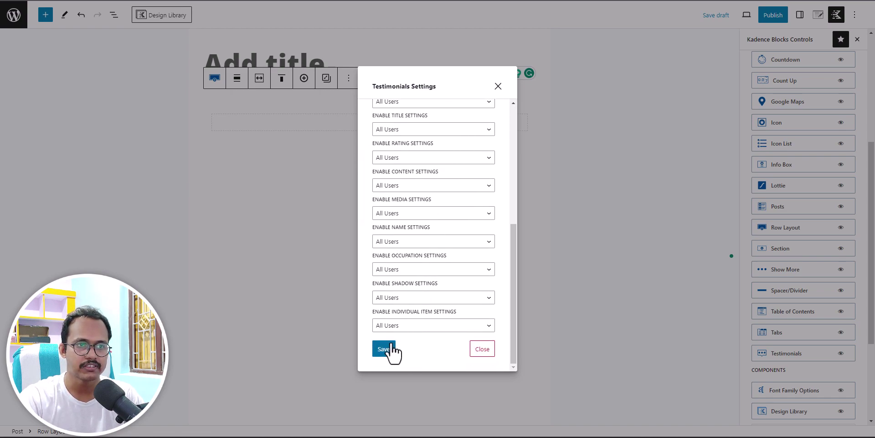
{"action": "left_click", "coordinate": [391, 350]}
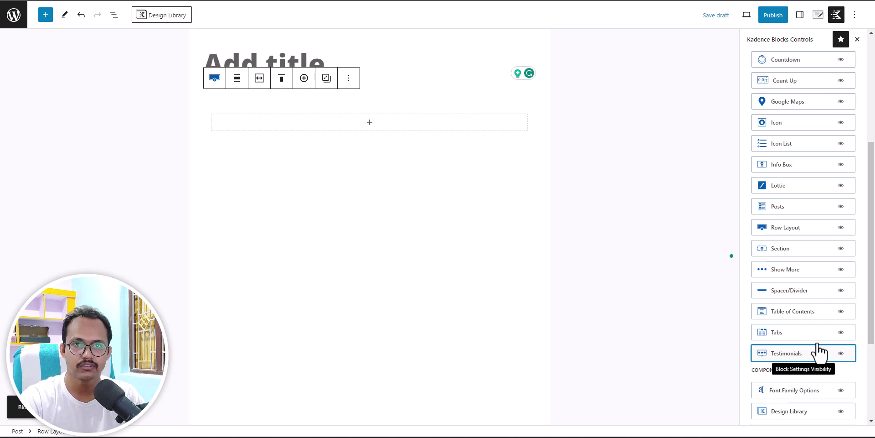
Set the Lottie block's Enabled All Settings For to Minimum User Role Admin and save
{"action": "scroll", "coordinate": [819, 275], "scroll_direction": "up", "scroll_amount": 3}
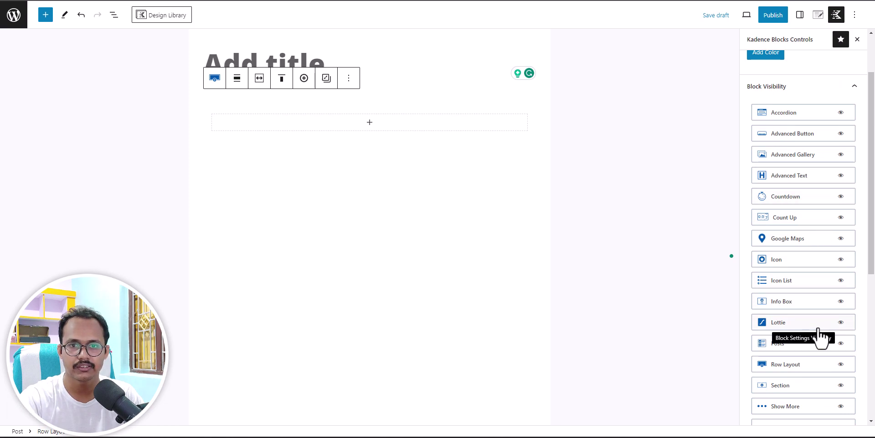
{"action": "scroll", "coordinate": [816, 369], "scroll_direction": "down", "scroll_amount": 2}
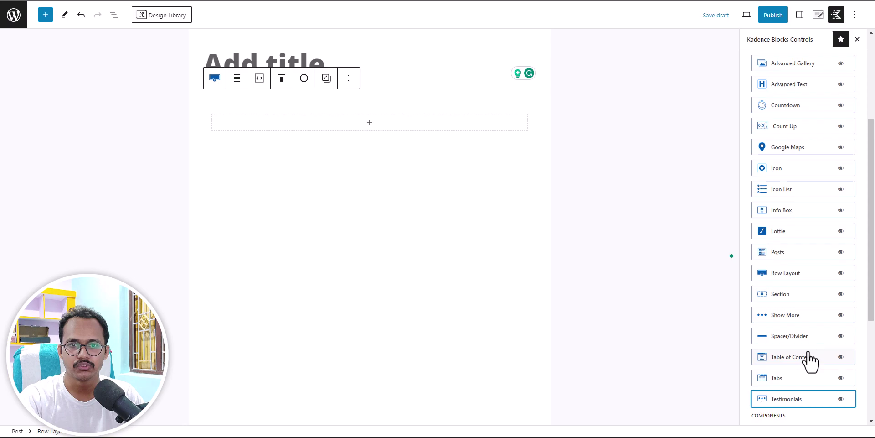
{"action": "scroll", "coordinate": [813, 305], "scroll_direction": "up", "scroll_amount": 1}
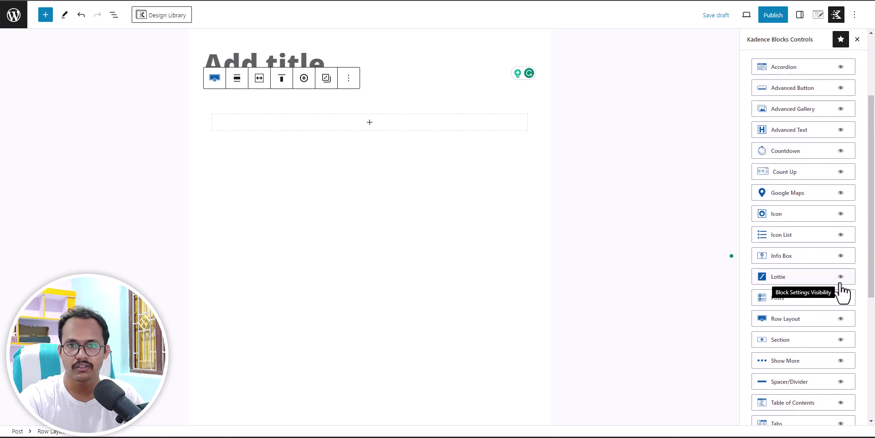
{"action": "left_click", "coordinate": [796, 280]}
{"action": "left_click", "coordinate": [419, 183]}
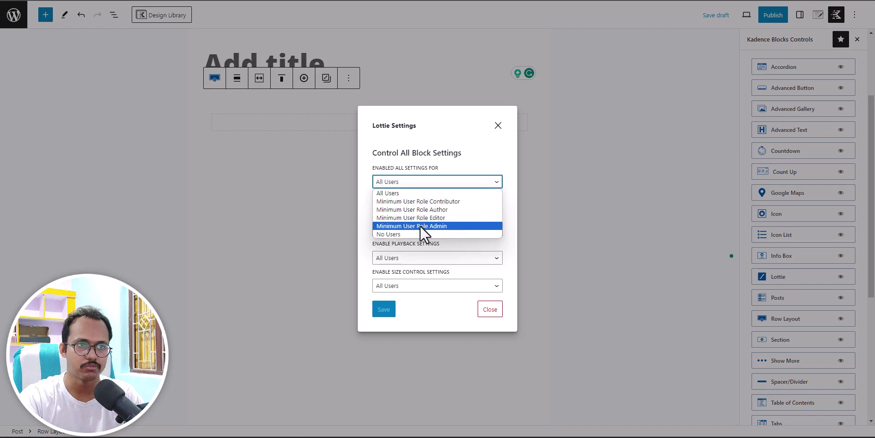
{"action": "left_click", "coordinate": [421, 226]}
{"action": "left_click", "coordinate": [384, 309]}
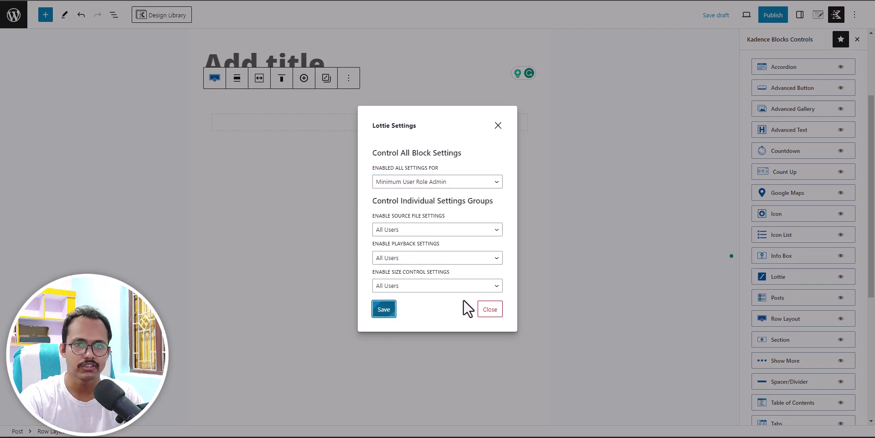
{"action": "scroll", "coordinate": [805, 240], "scroll_direction": "up", "scroll_amount": 1}
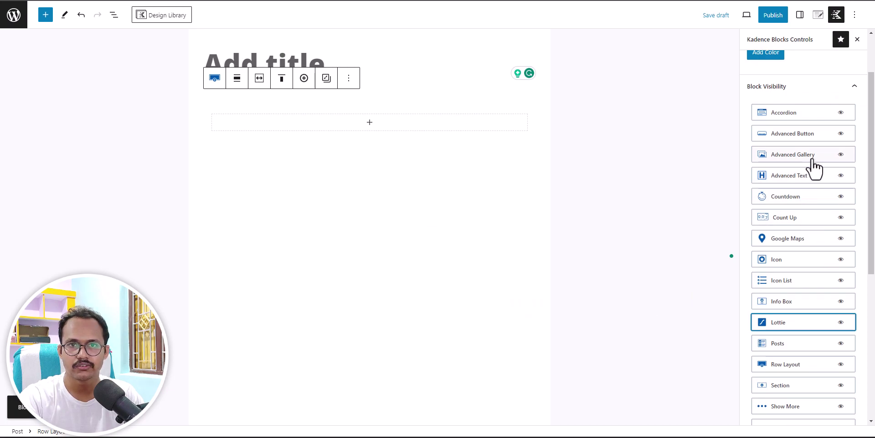
Set the Advanced Gallery block's Enabled All Settings For to Minimum User Role Editor and save
{"action": "left_click", "coordinate": [797, 156]}
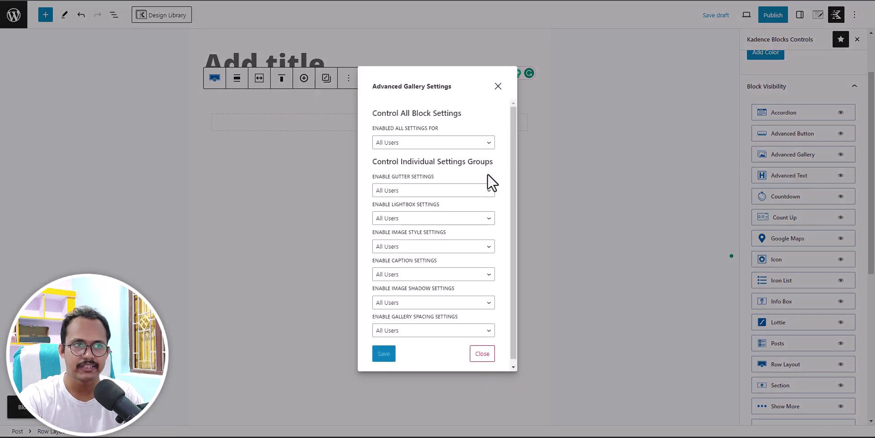
{"action": "left_click", "coordinate": [430, 142]}
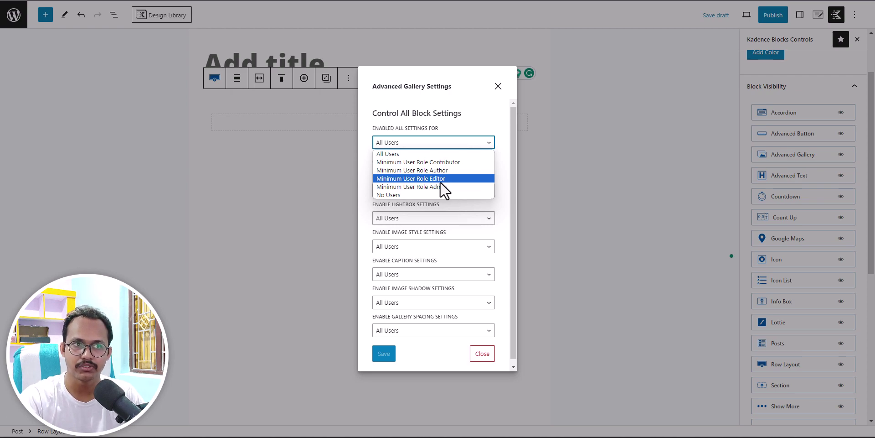
{"action": "left_click", "coordinate": [440, 181]}
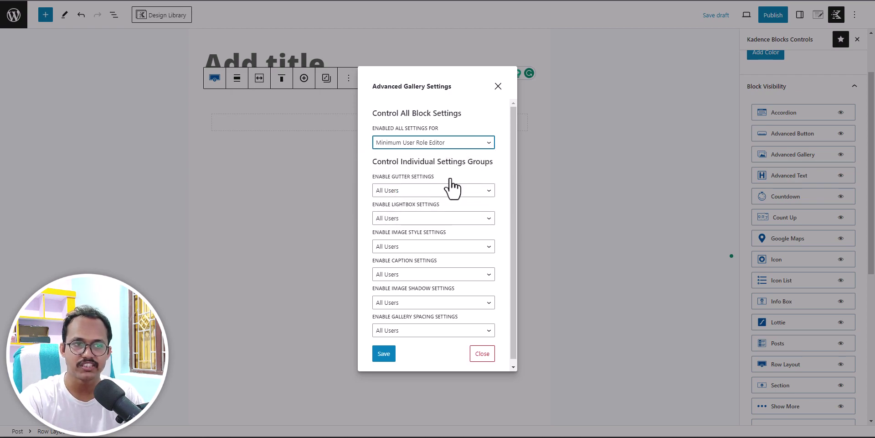
{"action": "left_click", "coordinate": [383, 353]}
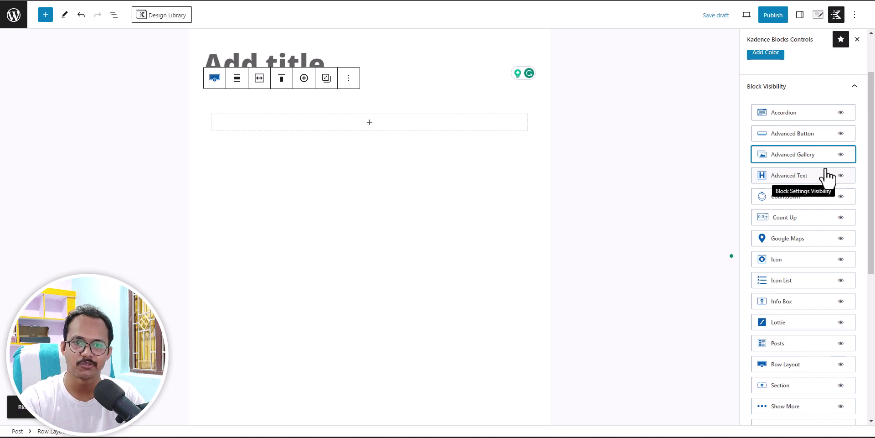
Set the Row Layout block's Enabled All Settings For to Minimum User Role Author
{"action": "scroll", "coordinate": [803, 347], "scroll_direction": "down", "scroll_amount": 2}
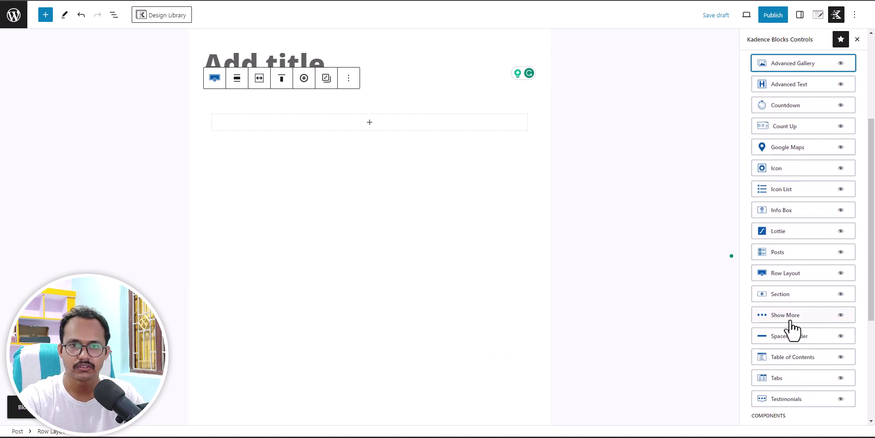
{"action": "left_click", "coordinate": [799, 278]}
{"action": "left_click", "coordinate": [417, 143]}
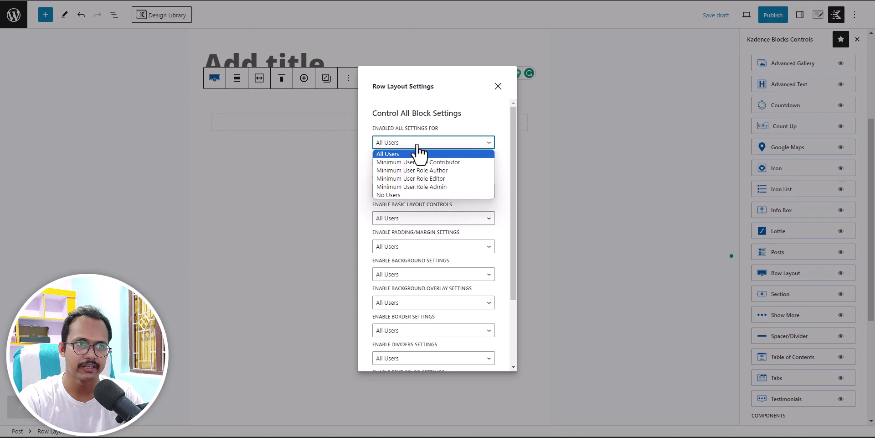
{"action": "left_click", "coordinate": [424, 171]}
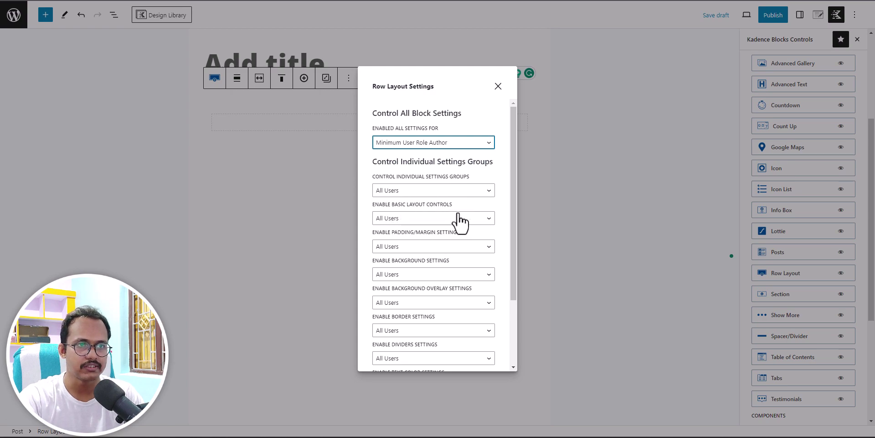
Check the Padding/Margin and Background Overlay role options, leaving both at All Users
{"action": "scroll", "coordinate": [417, 223], "scroll_direction": "down", "scroll_amount": 1}
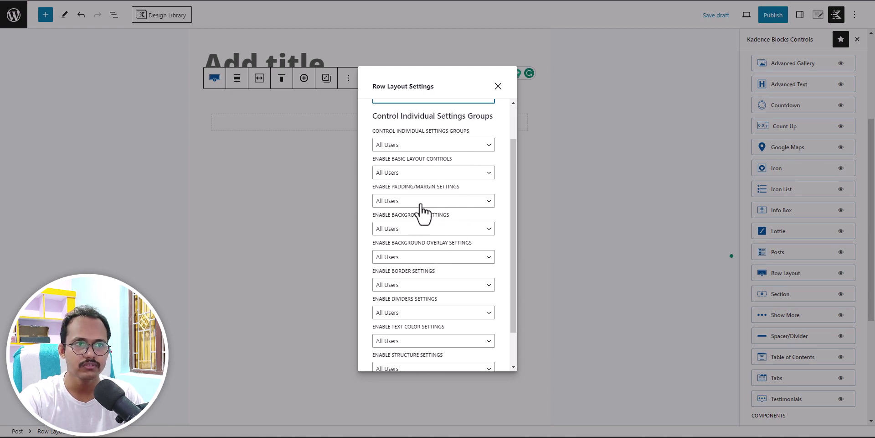
{"action": "left_click", "coordinate": [421, 201]}
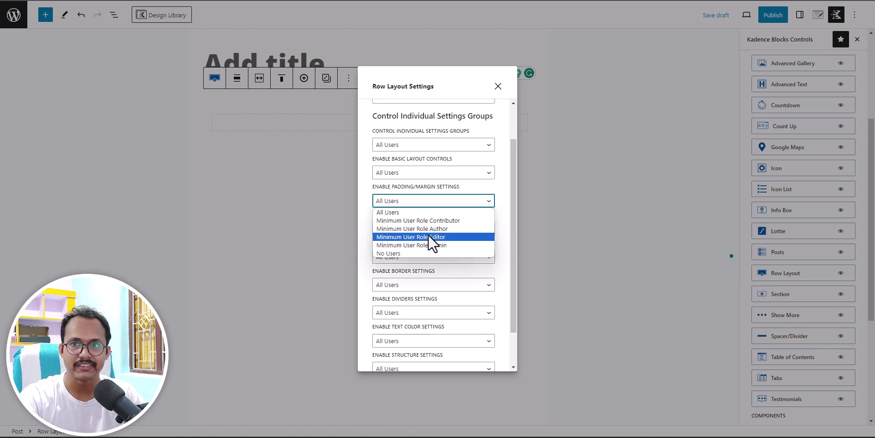
{"action": "key", "text": "Escape"}
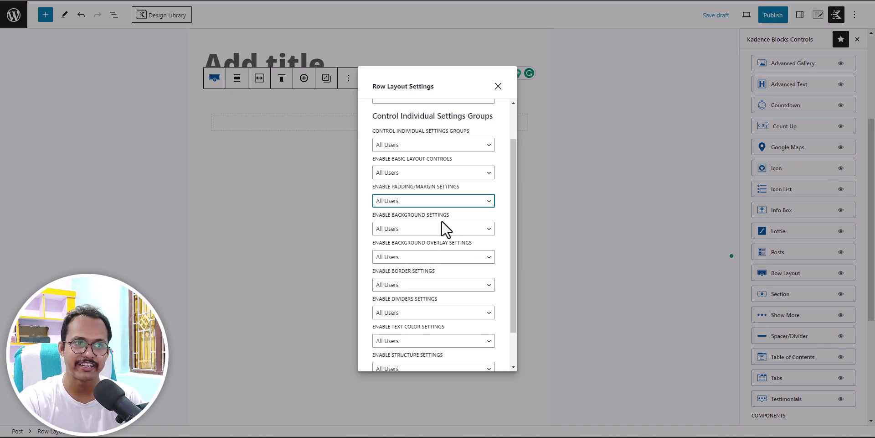
{"action": "scroll", "coordinate": [446, 260], "scroll_direction": "down", "scroll_amount": 1}
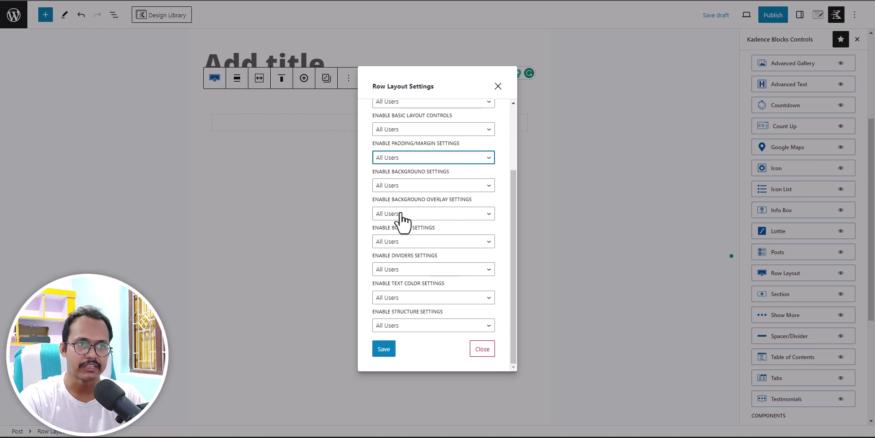
{"action": "left_click", "coordinate": [404, 213]}
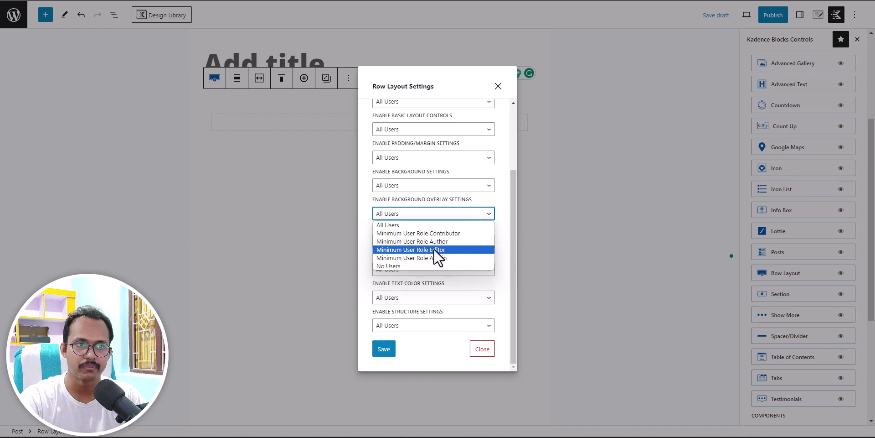
{"action": "key", "text": "Escape"}
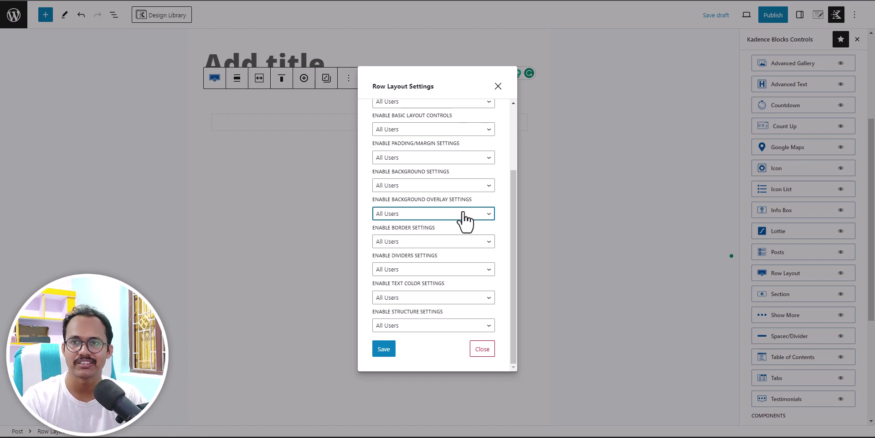
{"action": "scroll", "coordinate": [464, 214], "scroll_direction": "up", "scroll_amount": 3}
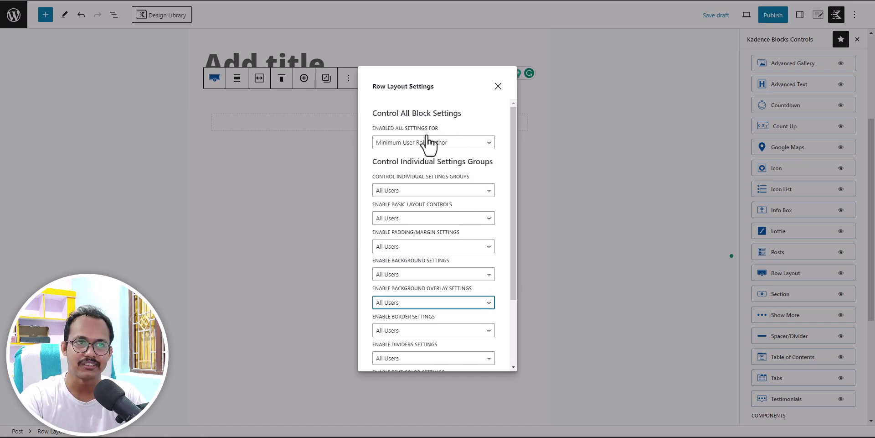